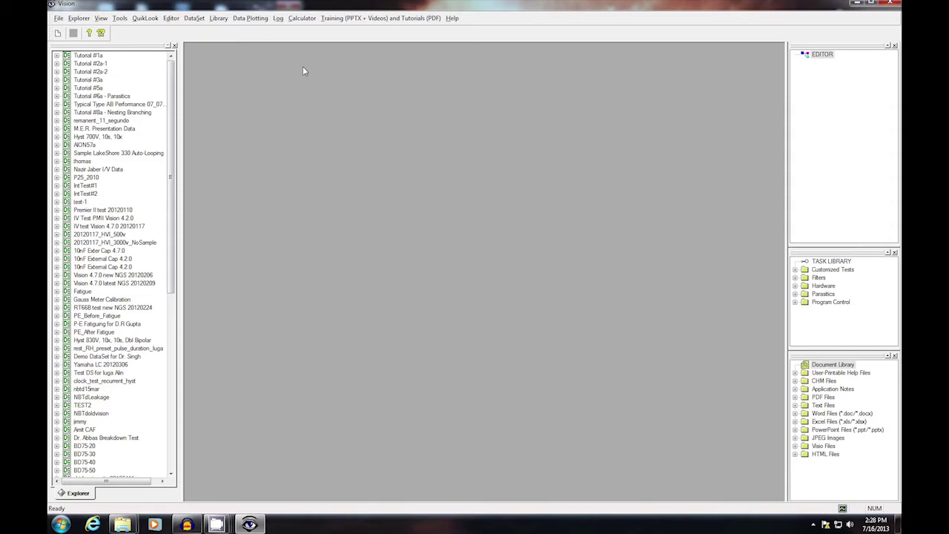
# Create the dataset 'High-Voltage Measurement Part II' with a high-voltage hysteresis demonstration comment.
pyautogui.click(59, 18)
pyautogui.click(68, 30)
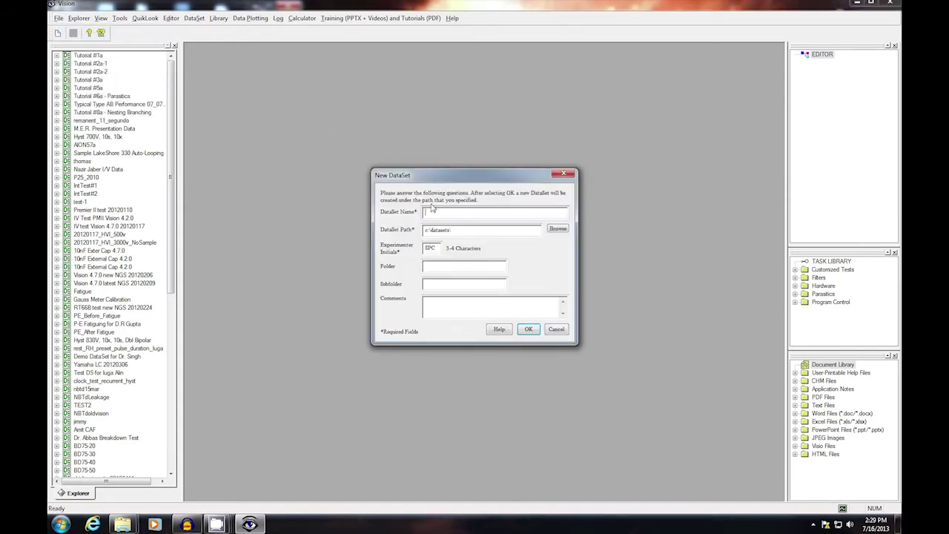
pyautogui.write('High-Voltage Measurement Part II')
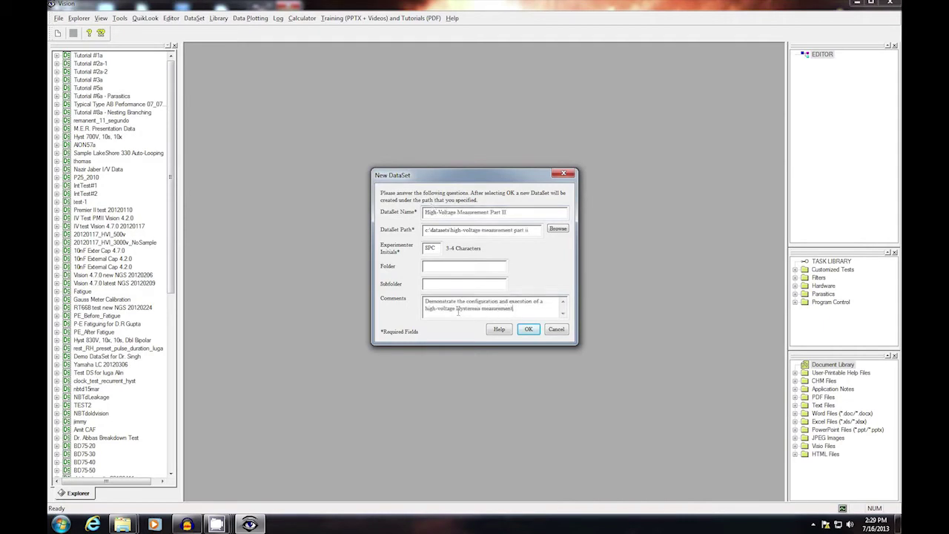
pyautogui.click(528, 329)
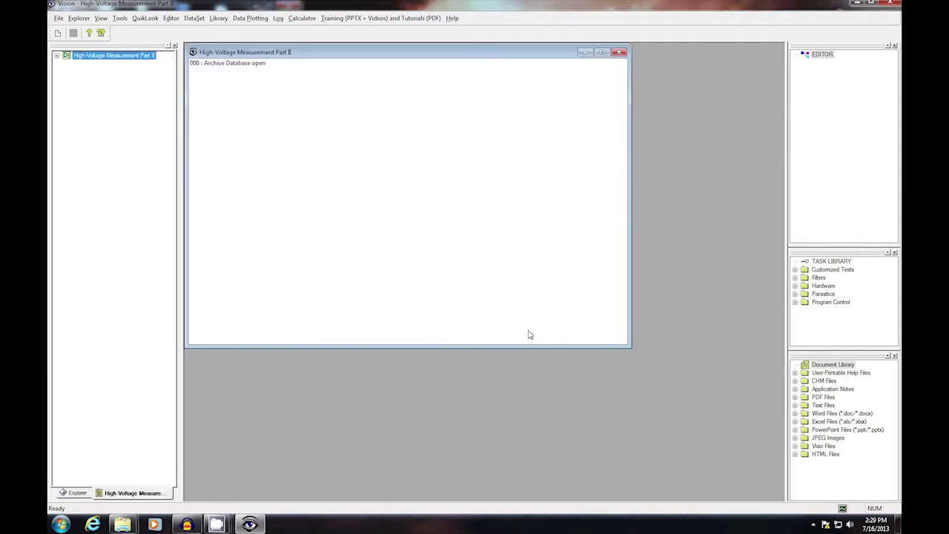
pyautogui.click(796, 287)
# Expand Measurement > Hysteresis in the Task Library and drag Hysteresis (QL) into the editor.
pyautogui.click(808, 313)
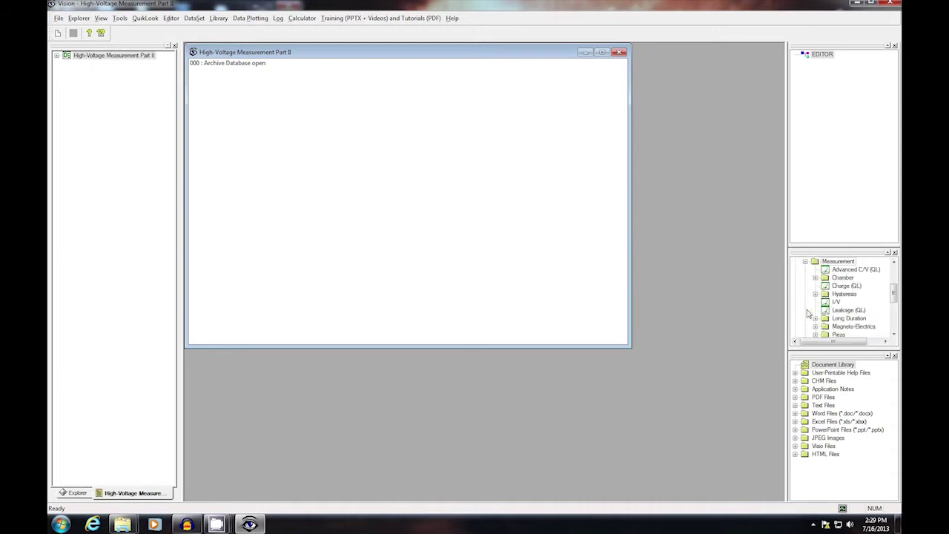
pyautogui.click(816, 294)
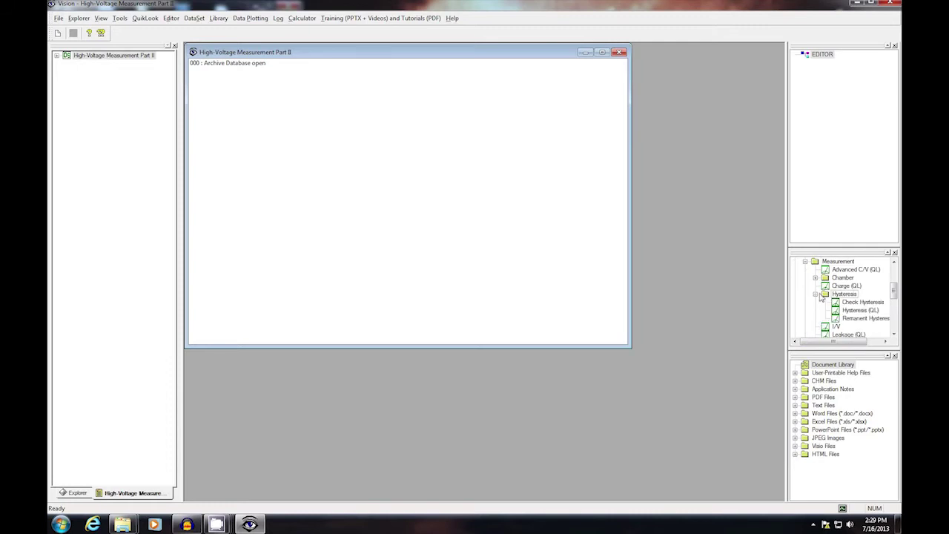
pyautogui.click(855, 311)
pyautogui.moveTo(858, 313); pyautogui.dragTo(853, 178)
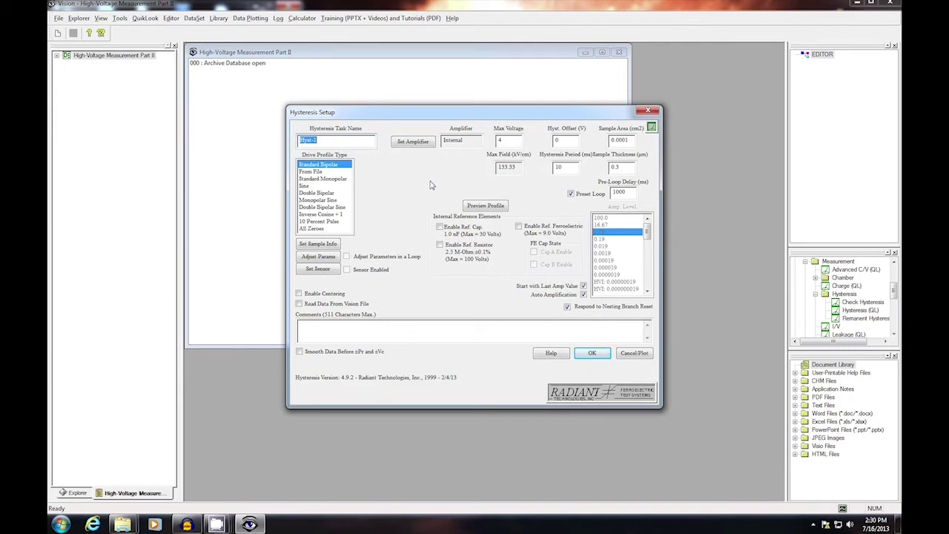
# Name the task '1000-Volt Hysteresis Demo' and set max voltage to 5 after 1000 is rejected.
pyautogui.write('1000-Volt Hysteresis Demo')
pyautogui.moveTo(519, 141); pyautogui.dragTo(487, 142)
pyautogui.write('100')
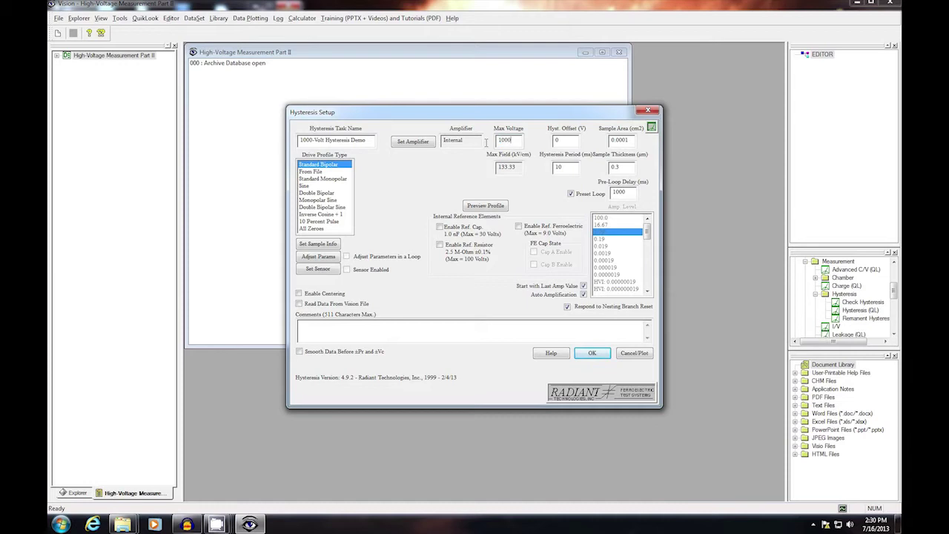
pyautogui.write('0')
pyautogui.press('Tab')
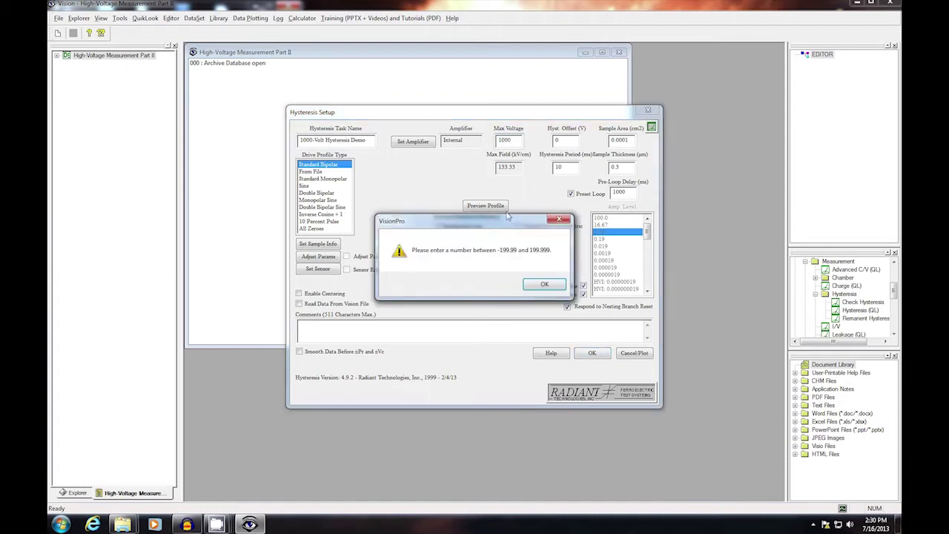
pyautogui.moveTo(486, 197); pyautogui.dragTo(469, 178)
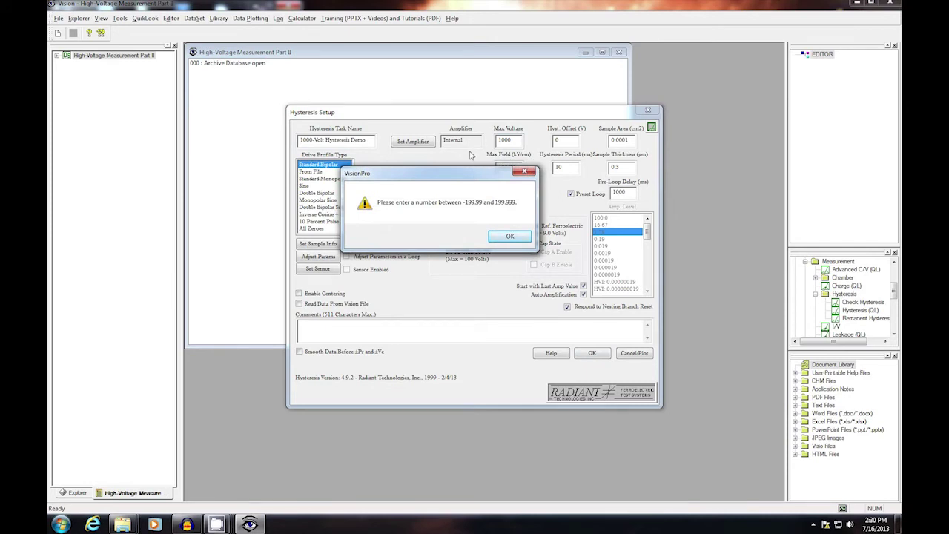
pyautogui.click(510, 238)
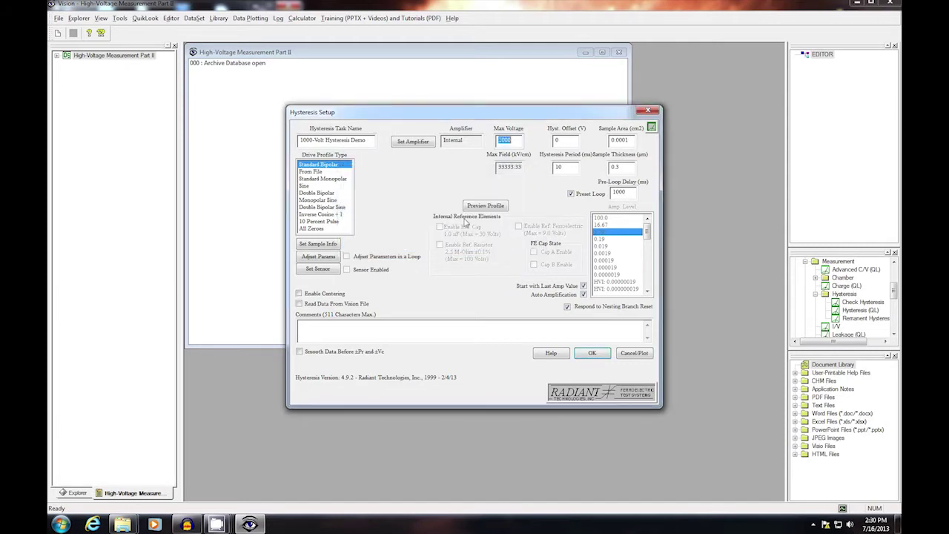
pyautogui.write('5')
pyautogui.click(415, 142)
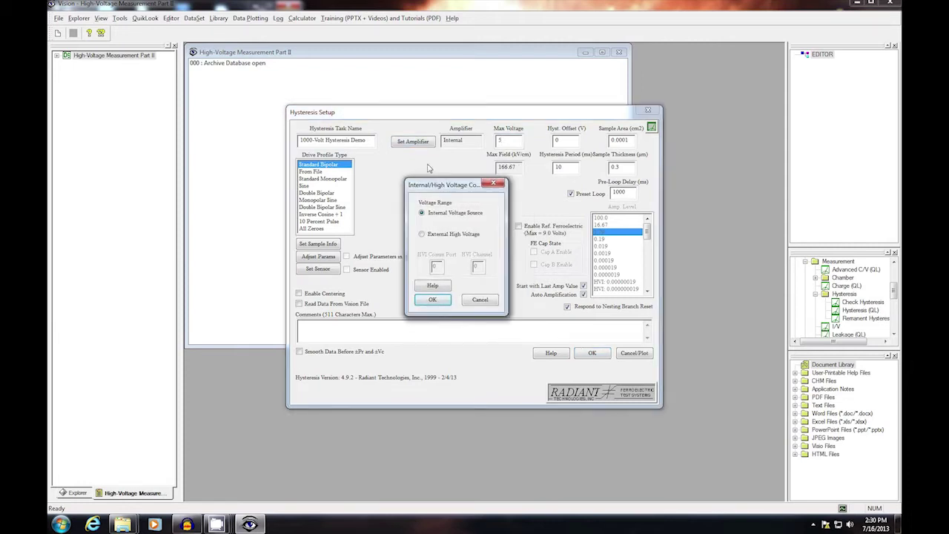
# Select the External High Voltage amplifier, keeping HVI comm port 1 and channel 1.
pyautogui.moveTo(434, 184); pyautogui.dragTo(400, 152)
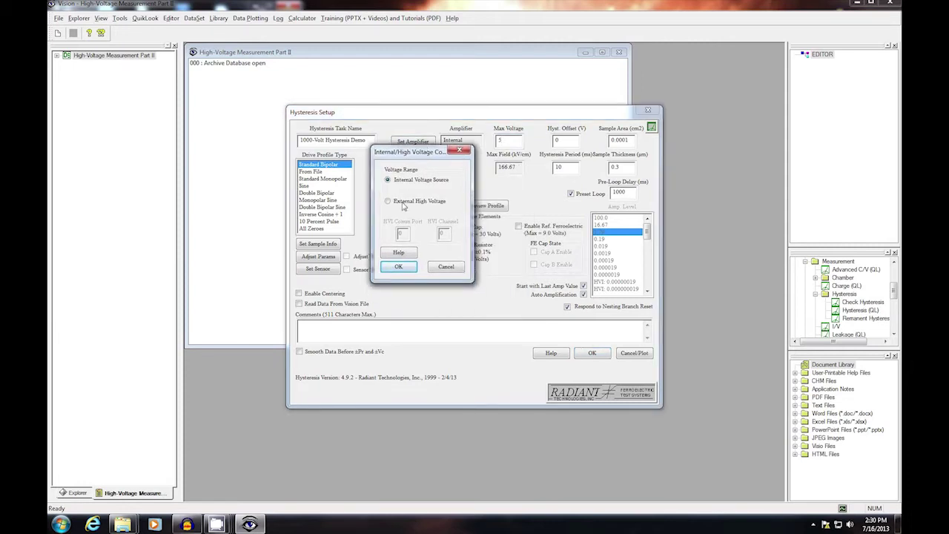
pyautogui.click(404, 206)
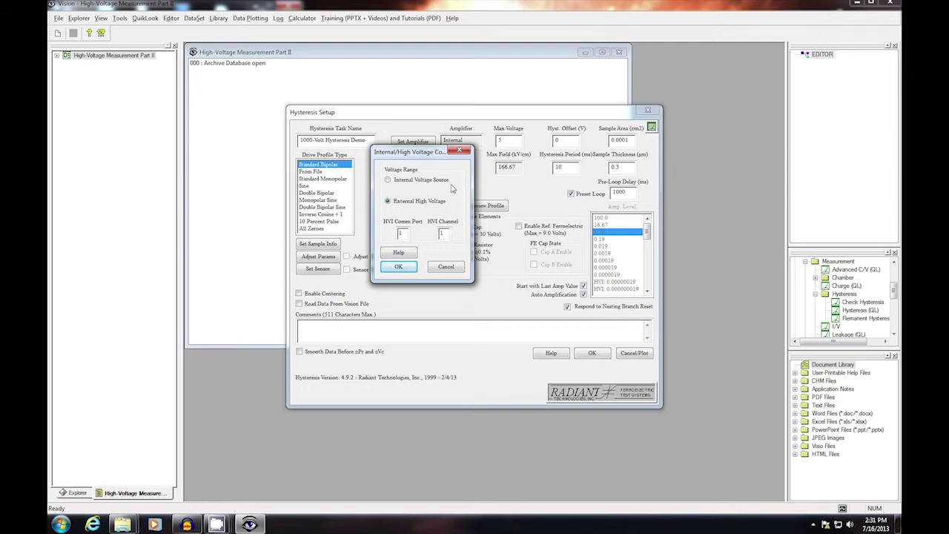
pyautogui.click(413, 269)
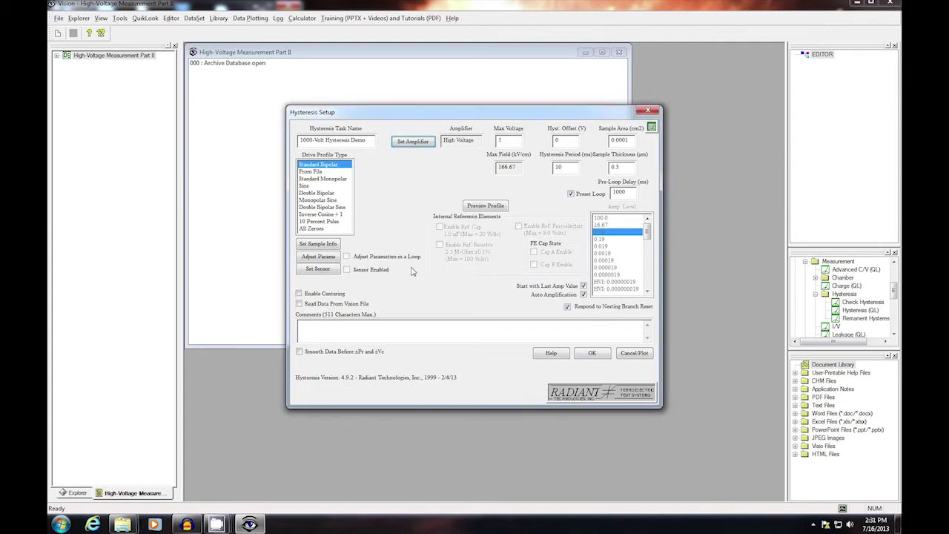
# Set max voltage to 1000 and period to 100 ms, add a 'Demonstrate…' comment, and save.
pyautogui.doubleClick(513, 139)
pyautogui.write('1000')
pyautogui.click(572, 167)
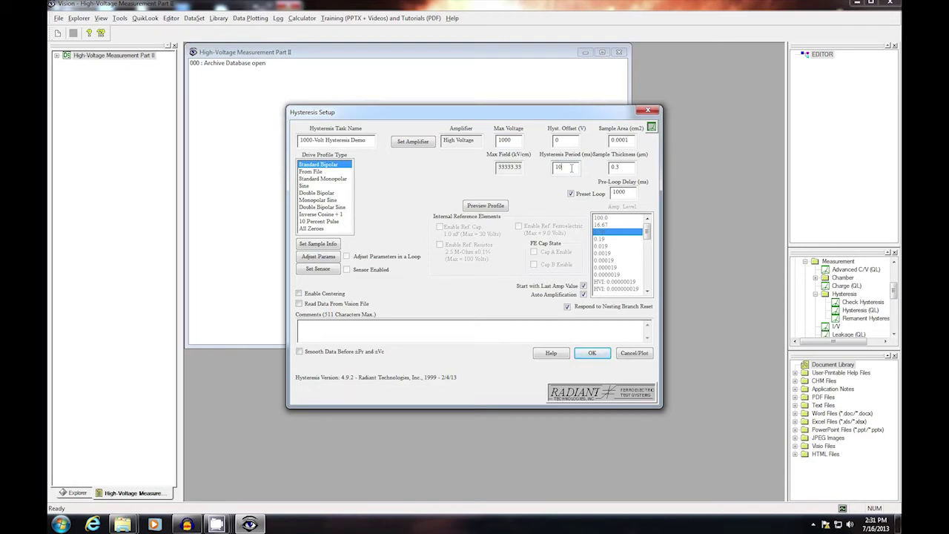
pyautogui.write('0')
pyautogui.click(412, 333)
pyautogui.write('Demonstrate')
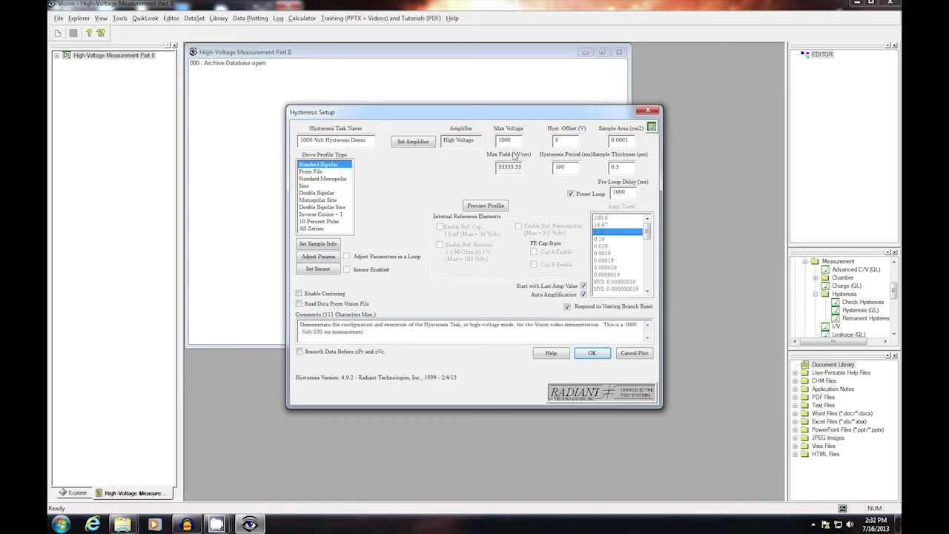
pyautogui.click(591, 355)
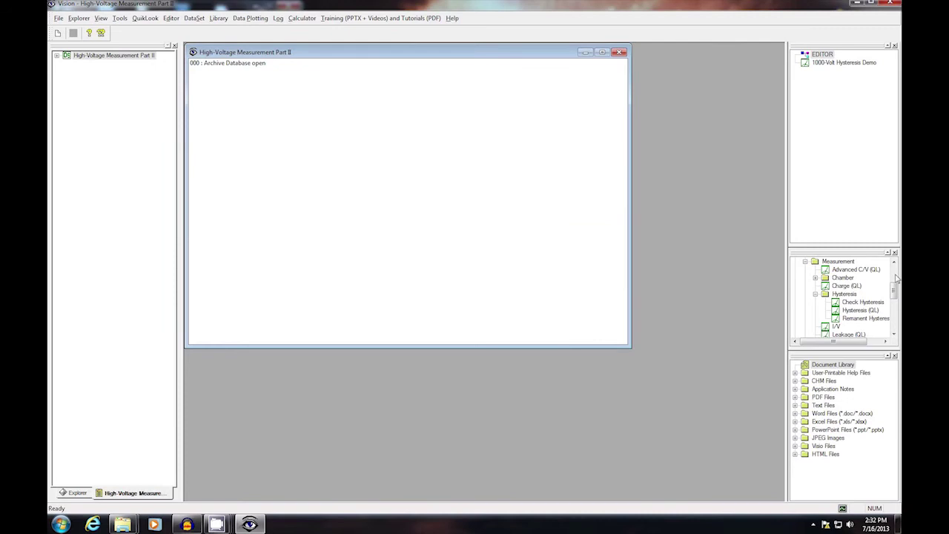
# Expand Filters > Task-Specific in the library and drag Hysteresis Filter into the editor.
pyautogui.moveTo(895, 291); pyautogui.dragTo(891, 264)
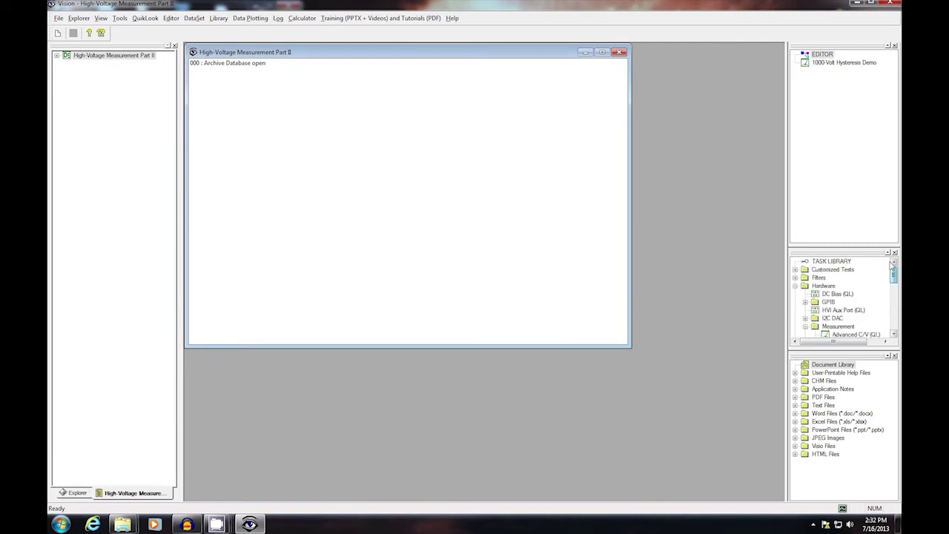
pyautogui.click(796, 279)
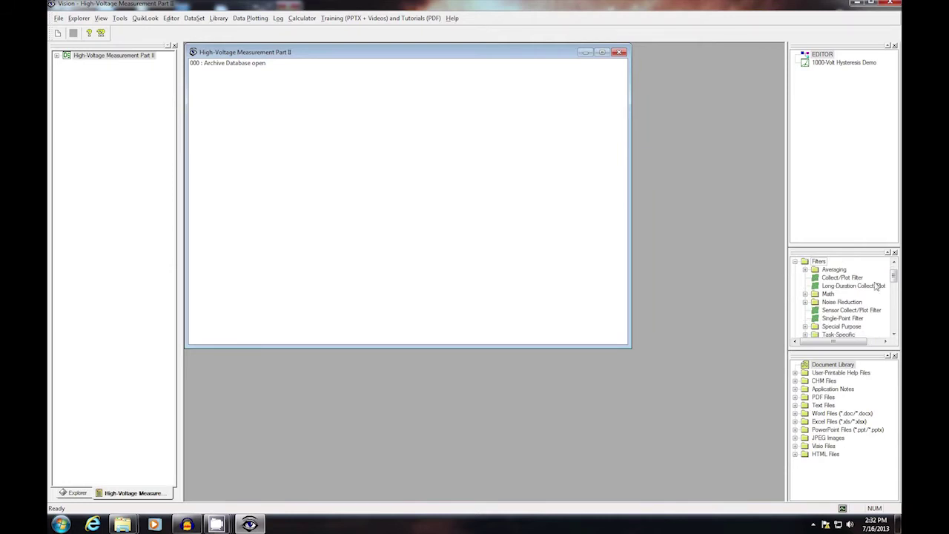
pyautogui.scroll(-1, 894, 282)
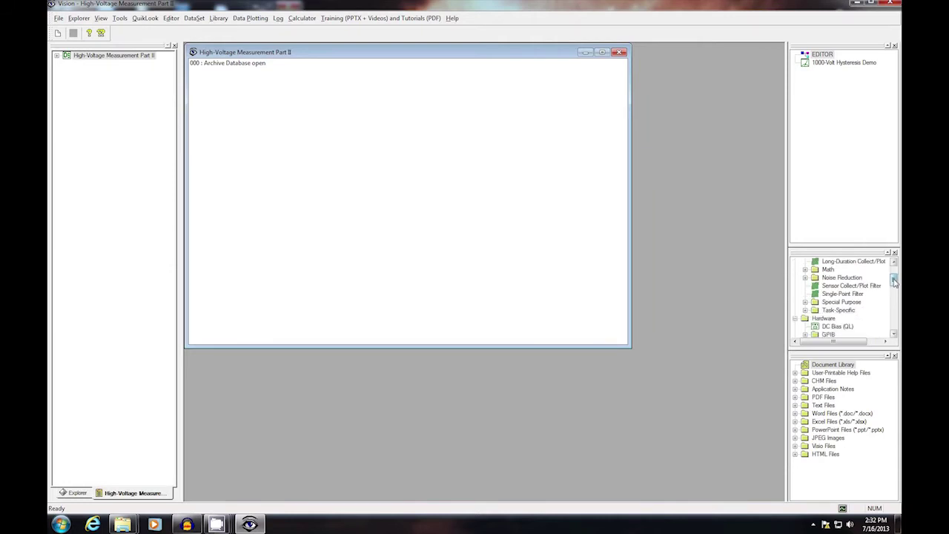
pyautogui.click(806, 310)
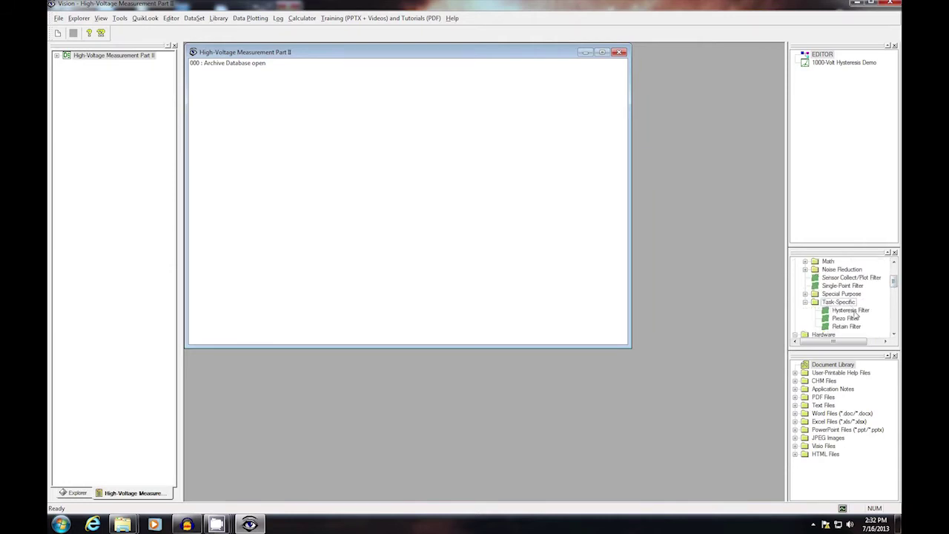
pyautogui.moveTo(853, 315); pyautogui.dragTo(852, 155)
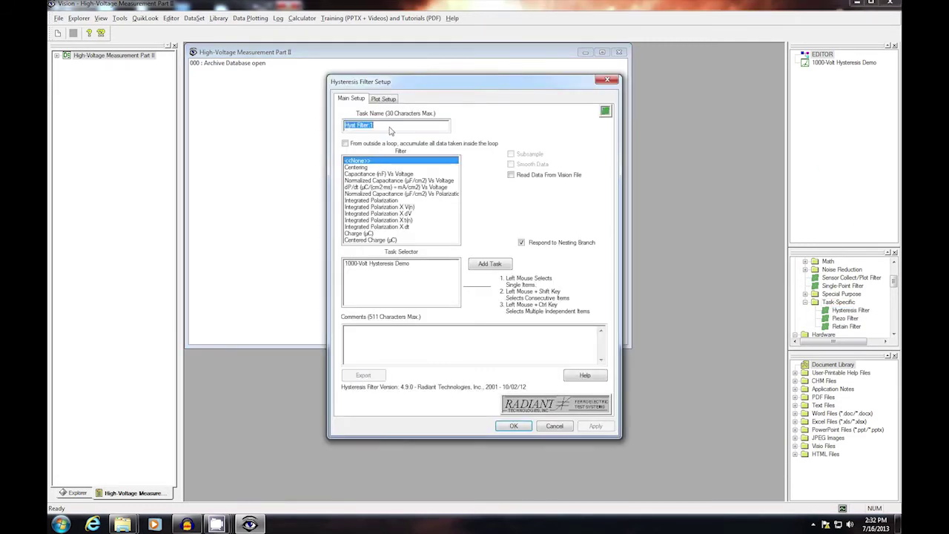
# Name the filter '1000-Volt Centered Hyst. Data', apply Centering to 1000-Volt Hysteresis Demo, and comment it.
pyautogui.write('1000-Volt Centered Hyst. Data')
pyautogui.click(363, 170)
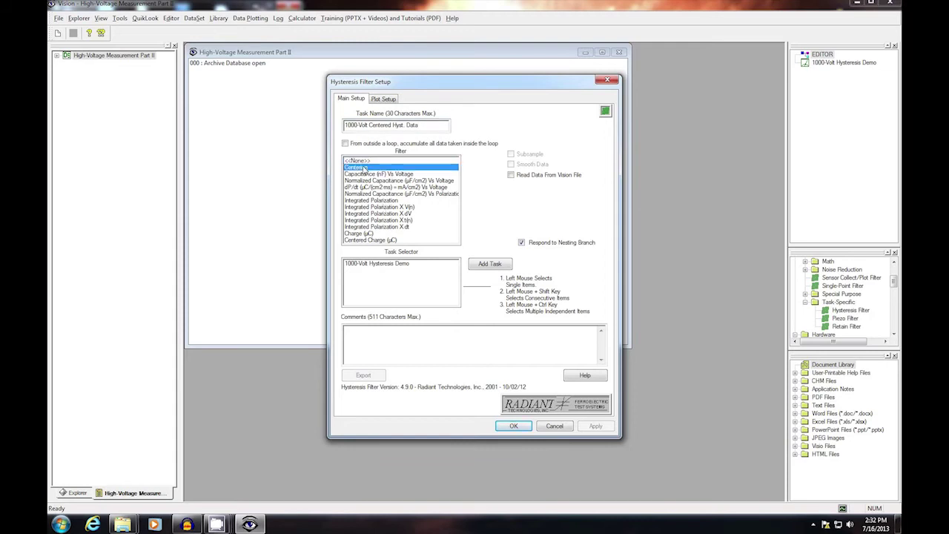
pyautogui.click(389, 266)
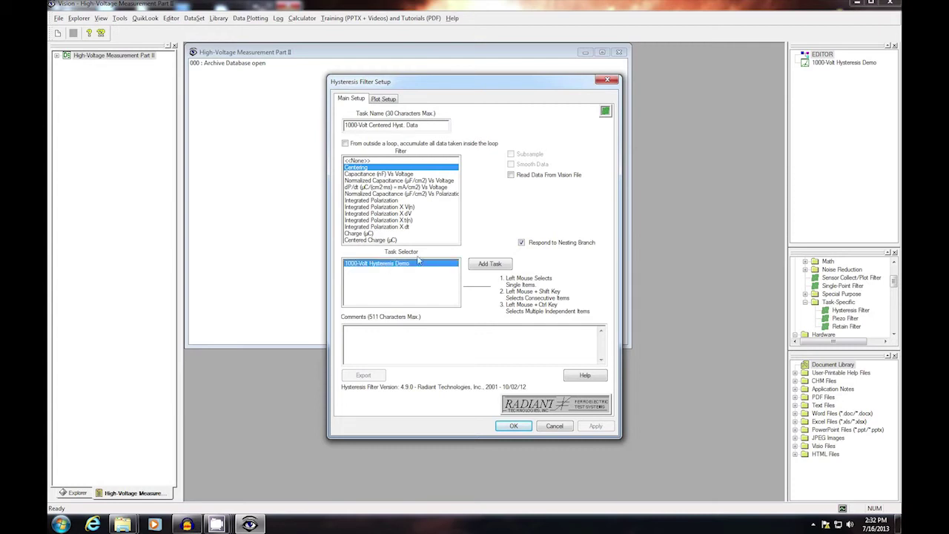
pyautogui.click(503, 265)
pyautogui.write('Demonstrate the Hyste')
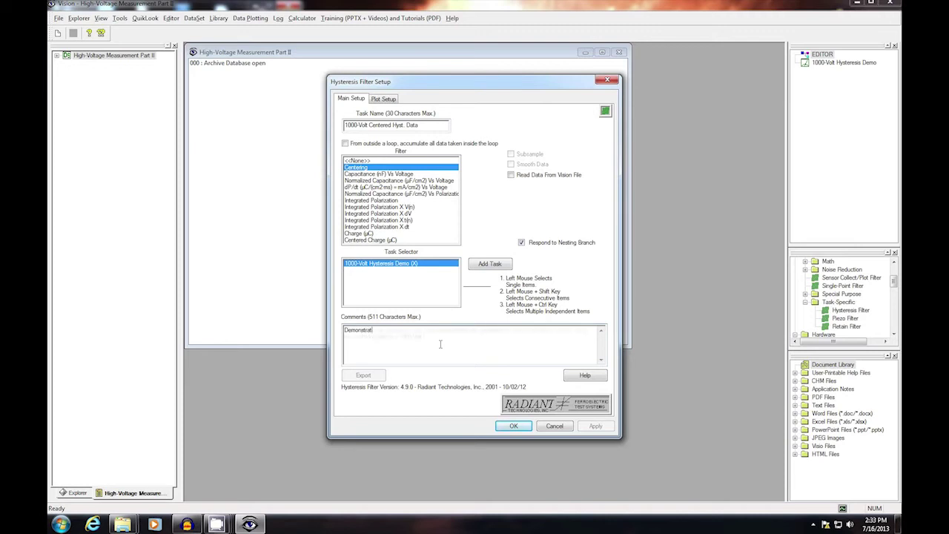
pyautogui.write('0 ms measu')
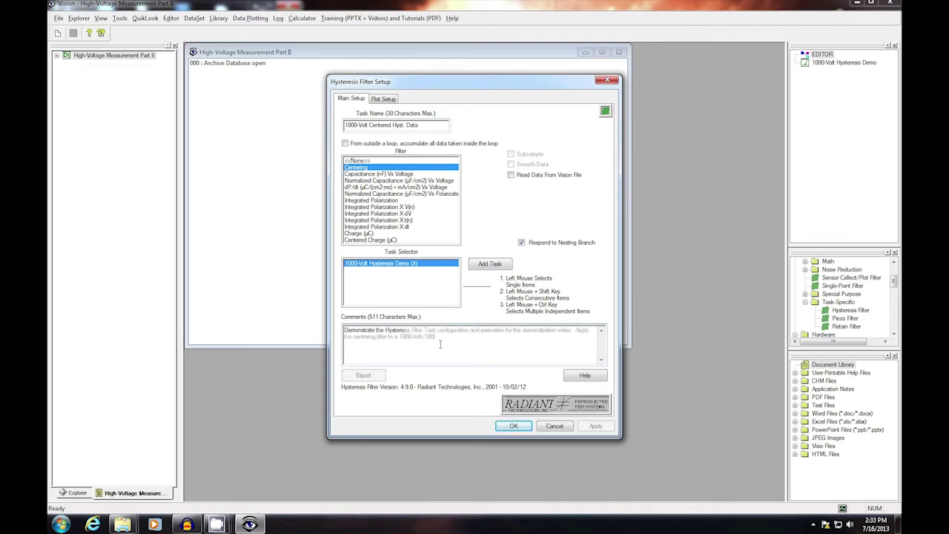
pyautogui.write('rement.')
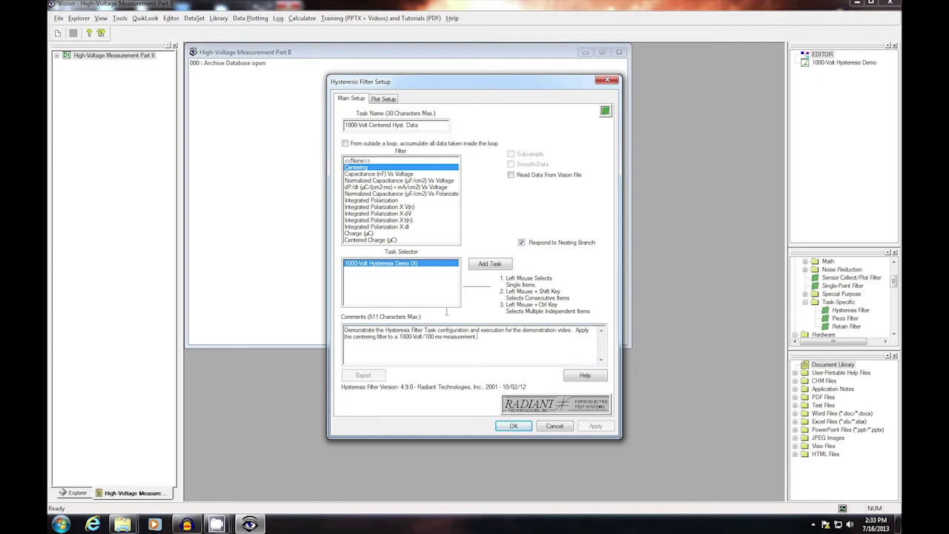
# Title the plot '1000-Volt/100 ms Hysteresis Input' with a polarization y-axis and confirm the filter.
pyautogui.click(382, 100)
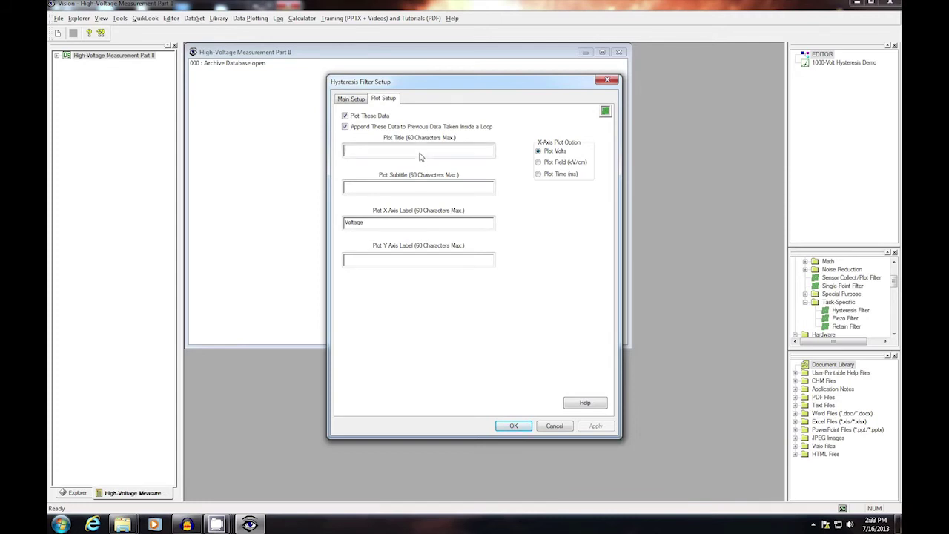
pyautogui.write('1000-Volt/100 ms Hysteresis Input')
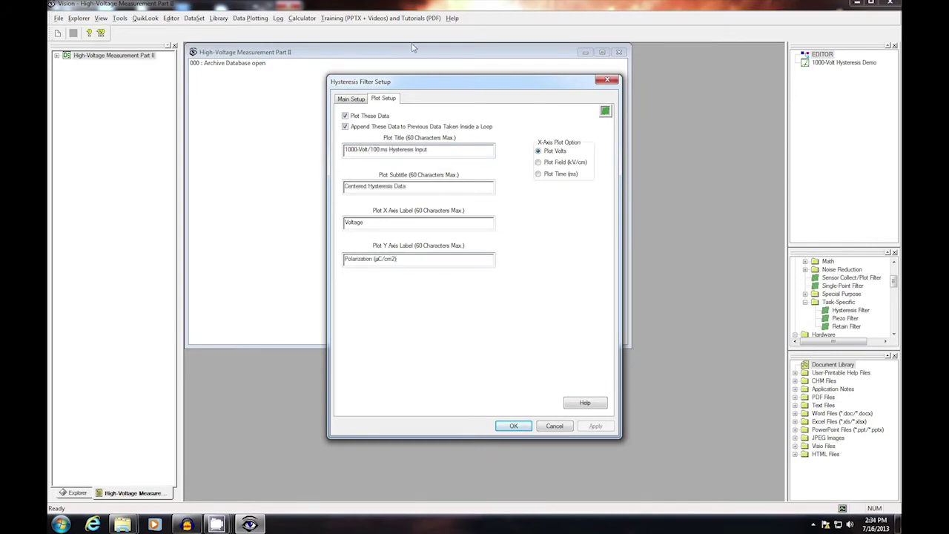
pyautogui.click(514, 427)
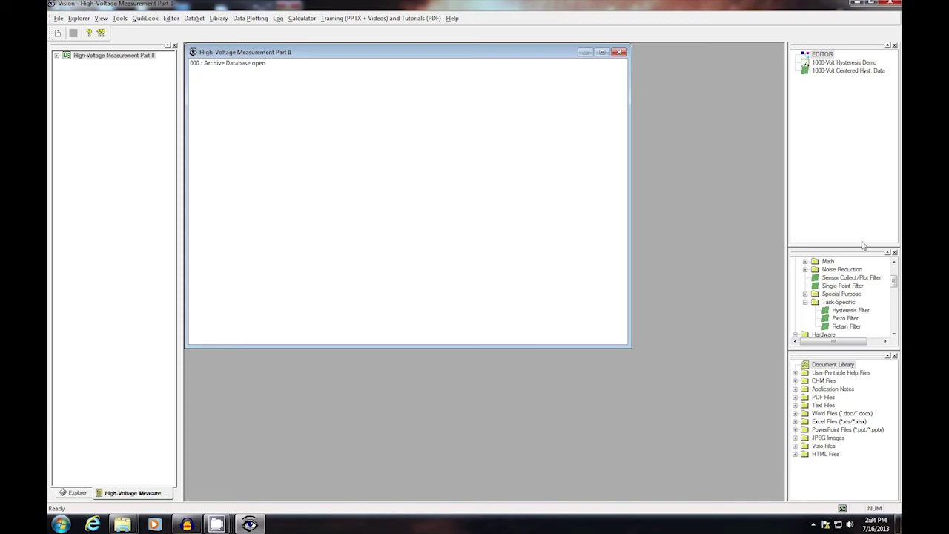
pyautogui.click(851, 310)
# Add a '1000-Volt C/V Hyst. Data' filter applying Normalized Capacitance Vs Voltage to the demo data, with comment.
pyautogui.moveTo(864, 311); pyautogui.dragTo(866, 160)
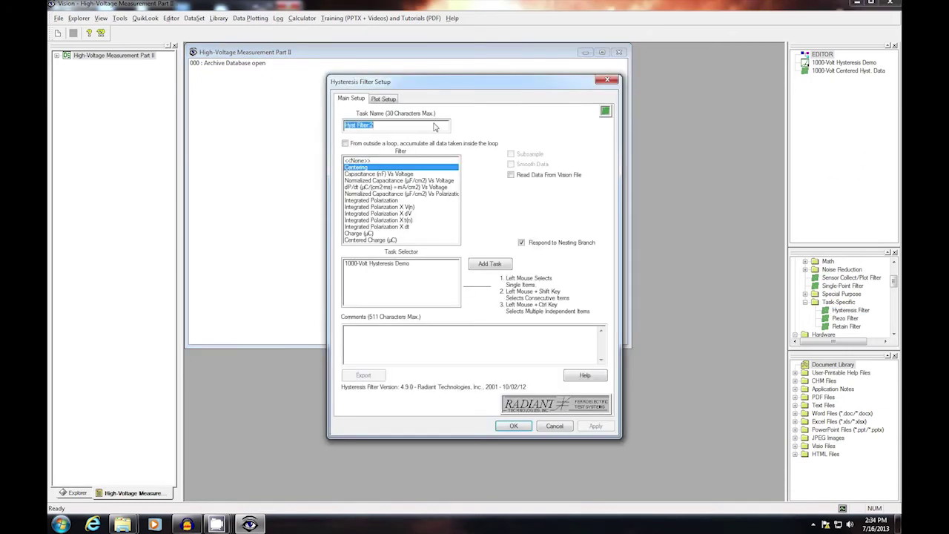
pyautogui.write('1000-Volt C/V Hyst. Data')
pyautogui.click(400, 182)
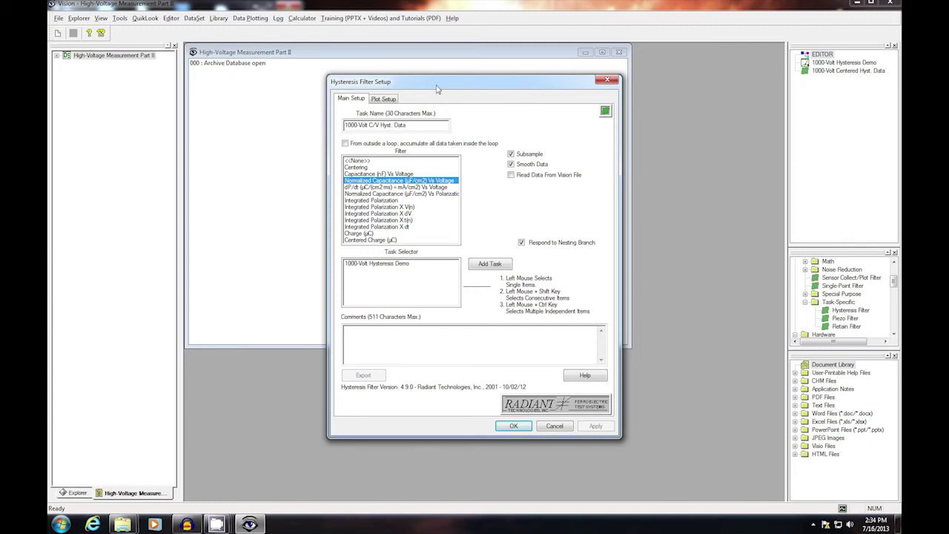
pyautogui.click(399, 264)
pyautogui.click(488, 267)
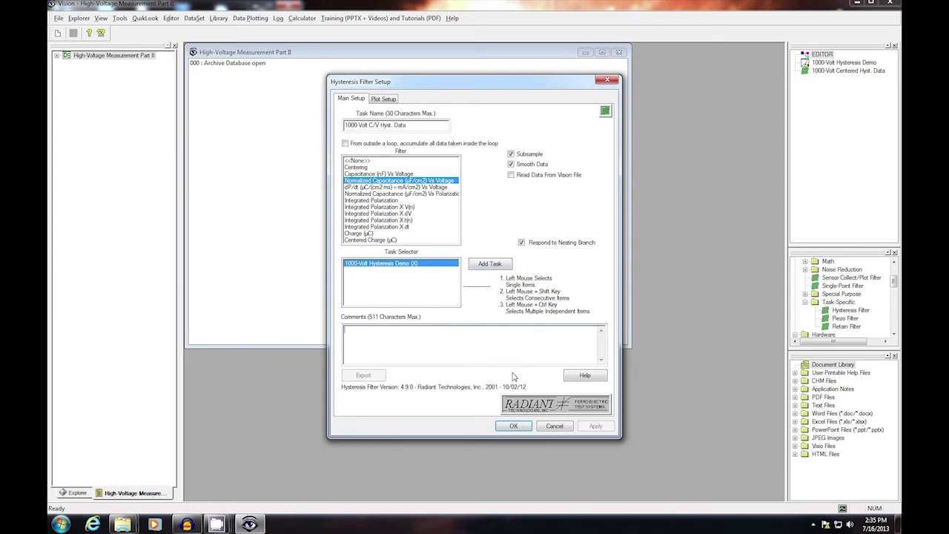
pyautogui.write('Demonstrate the Hysteresis Filter Task configuration and execution for the Vision demonstration video. Apply the Normalized C/V Filter to the 1000-Volt/100 ms Hysteresis input data.')
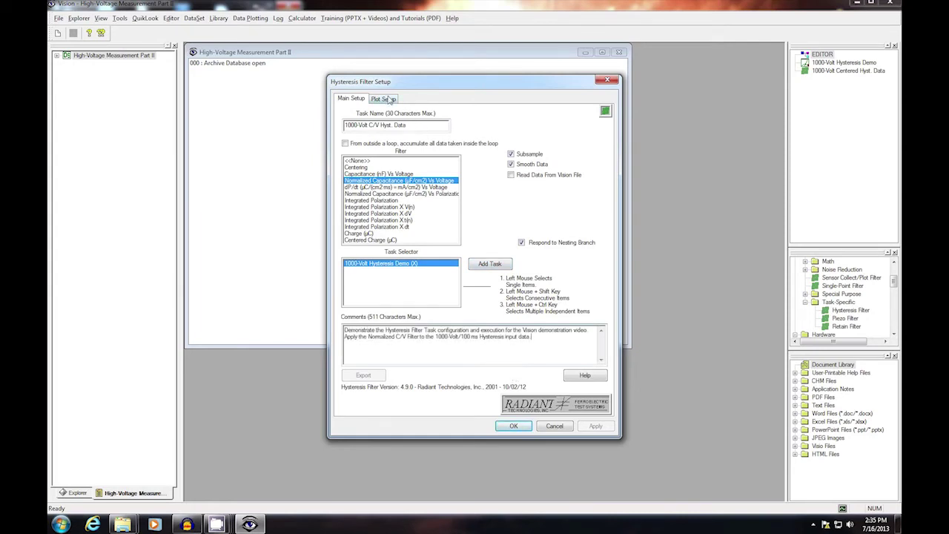
# Change the plot subtitle to 'Normalized C/V … Derivative' and y-axis to 'Capacitance (nF)', then confirm.
pyautogui.click(388, 99)
pyautogui.click(429, 153)
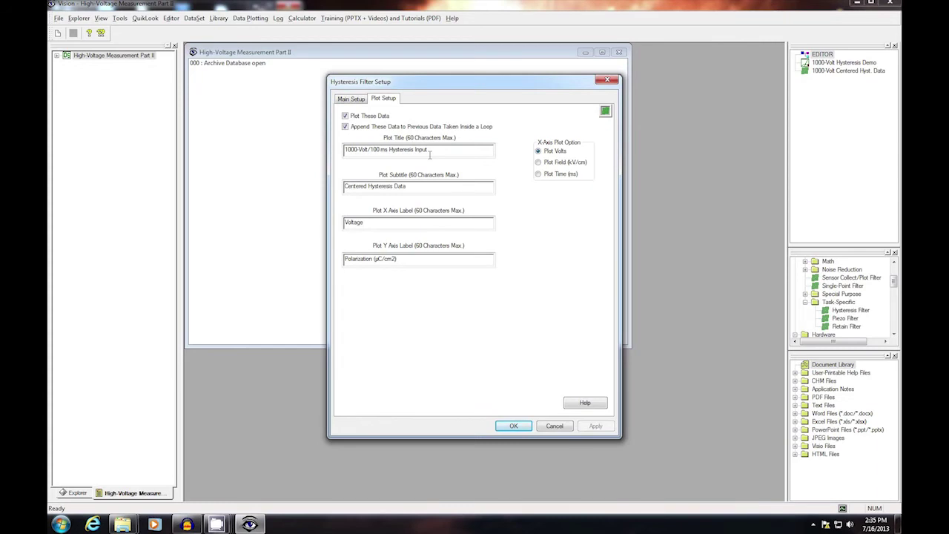
pyautogui.moveTo(367, 186); pyautogui.dragTo(335, 186)
pyautogui.write('Normalized C/V')
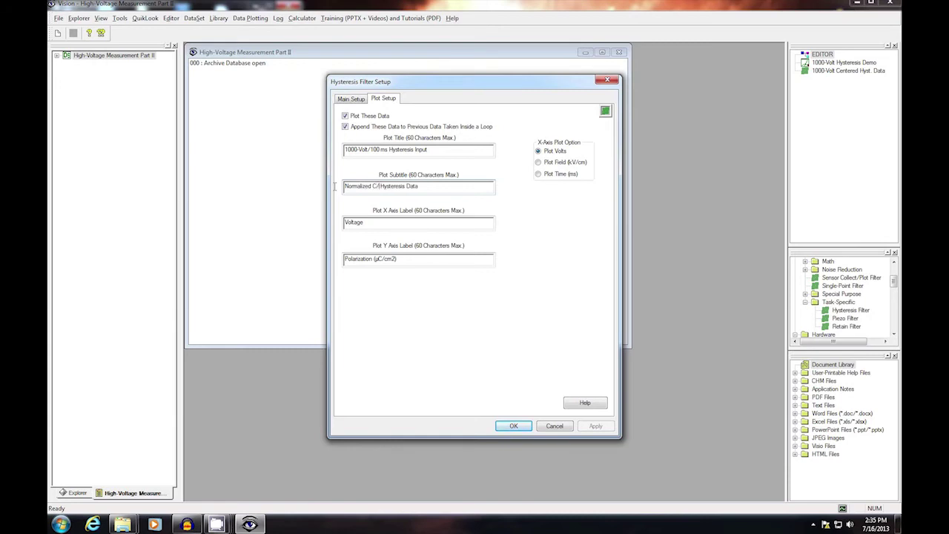
pyautogui.hotkey('ctrl', 'shift', 'Right')
pyautogui.write('Derivative')
pyautogui.moveTo(400, 258); pyautogui.dragTo(302, 262)
pyautogui.write('Capacitan')
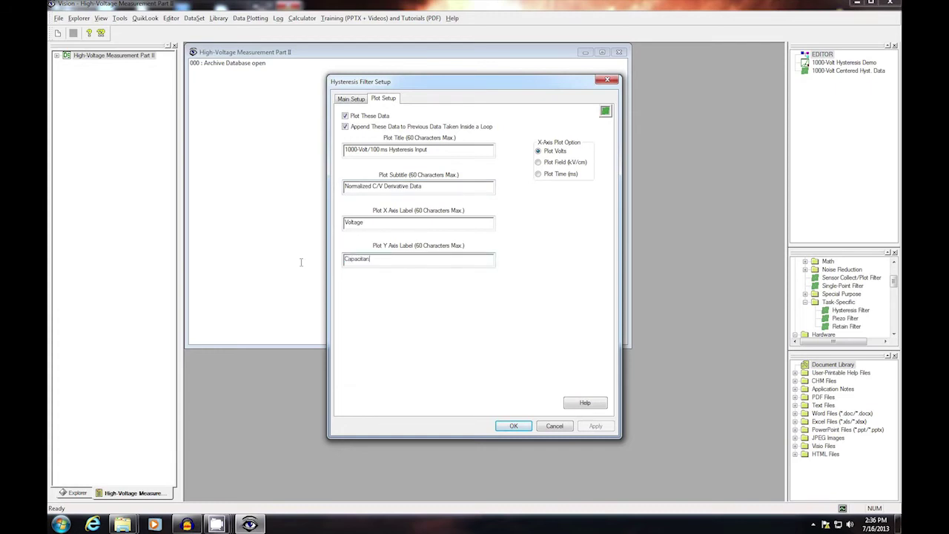
pyautogui.write('ce (nF)')
pyautogui.click(515, 426)
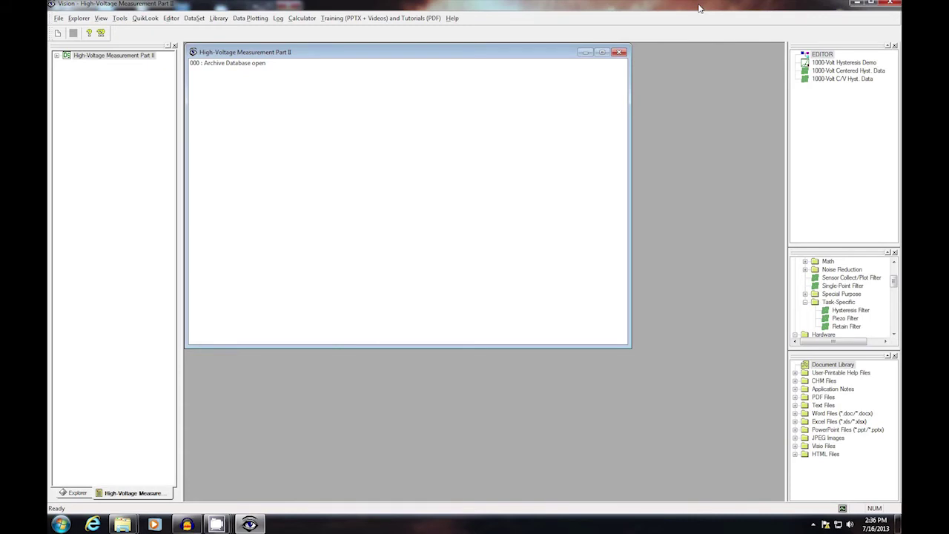
# Make the editor's tasks the current test definition, renamed '1000-Volt/100 ms Hyst. Test'.
pyautogui.click(821, 105)
pyautogui.rightClick(821, 105)
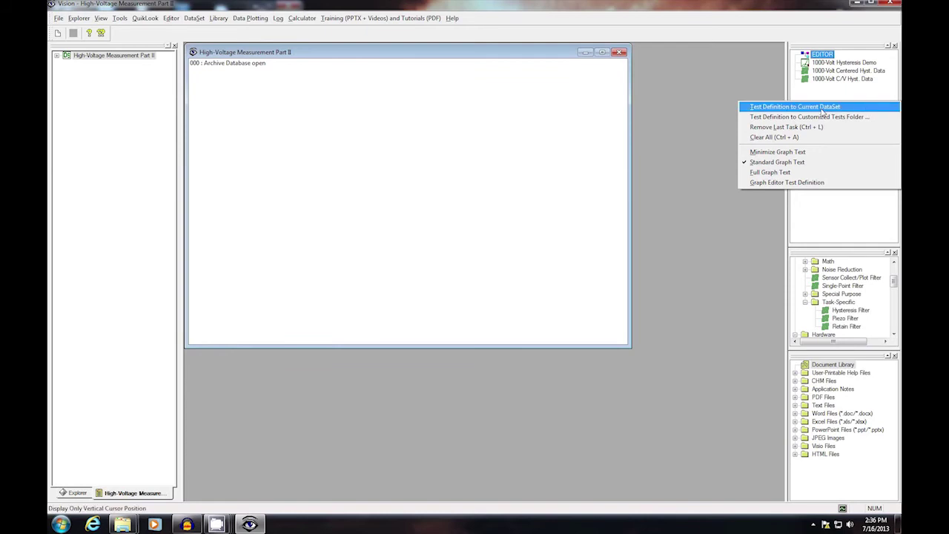
pyautogui.click(822, 110)
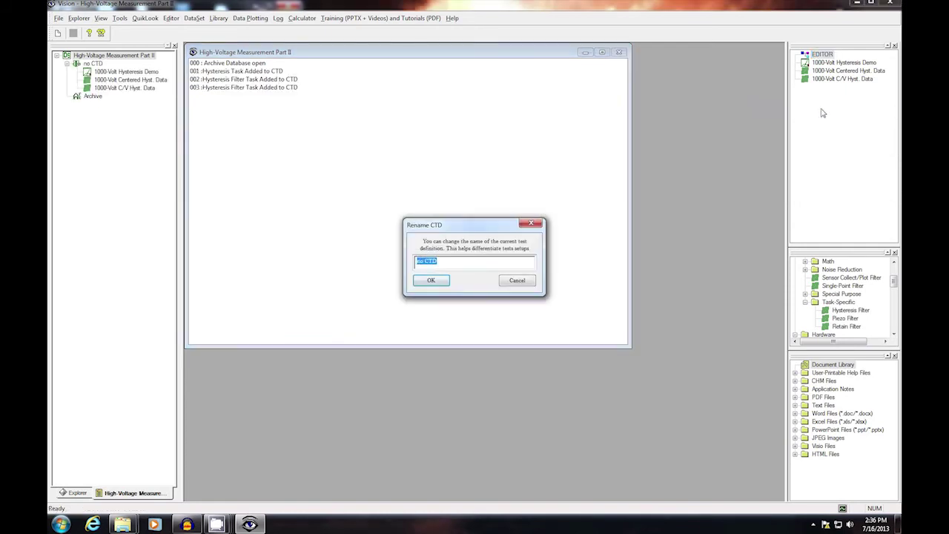
pyautogui.moveTo(476, 225); pyautogui.dragTo(327, 96)
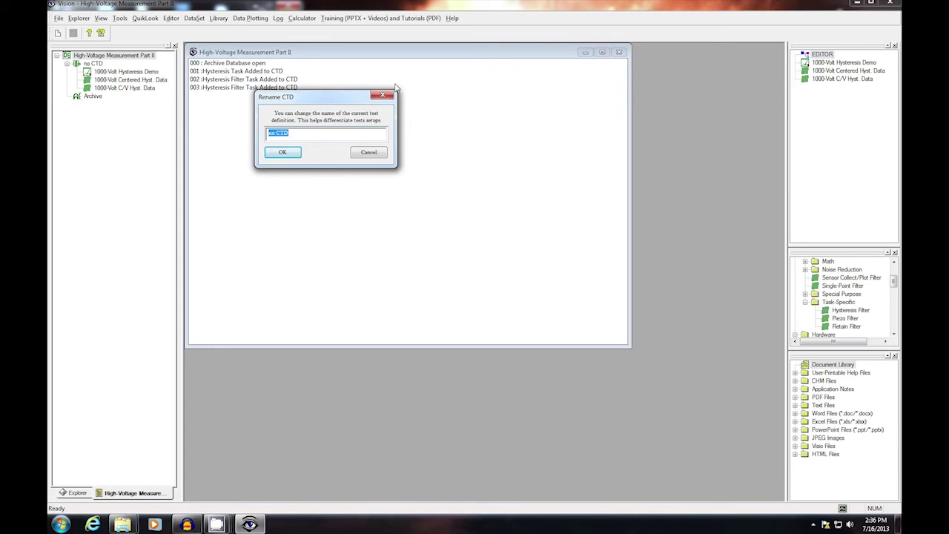
pyautogui.write('1000-Volt/100 ma Hyst. Test')
pyautogui.click(282, 153)
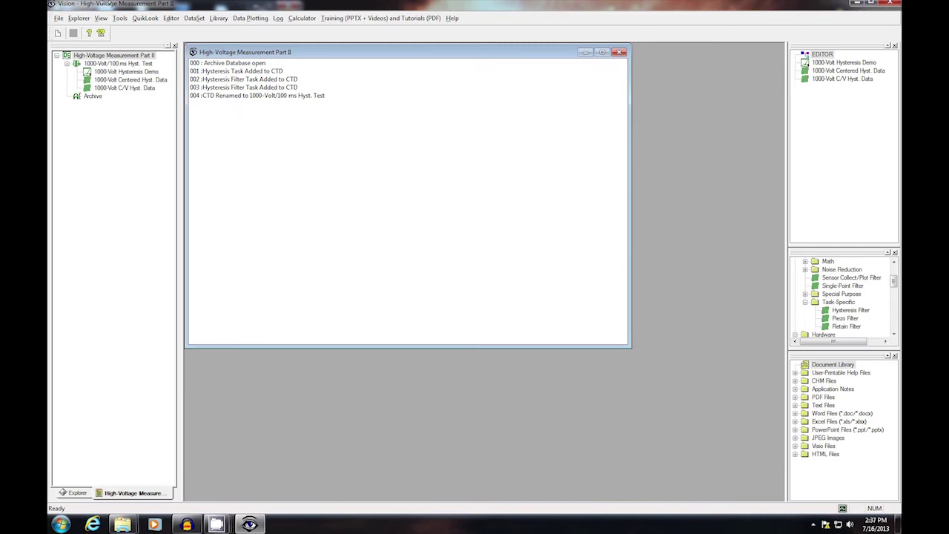
# Run the 1000-Volt/100 ms Hyst. Test again and stack the C/V plot below the centered hysteresis plot.
pyautogui.click(192, 18)
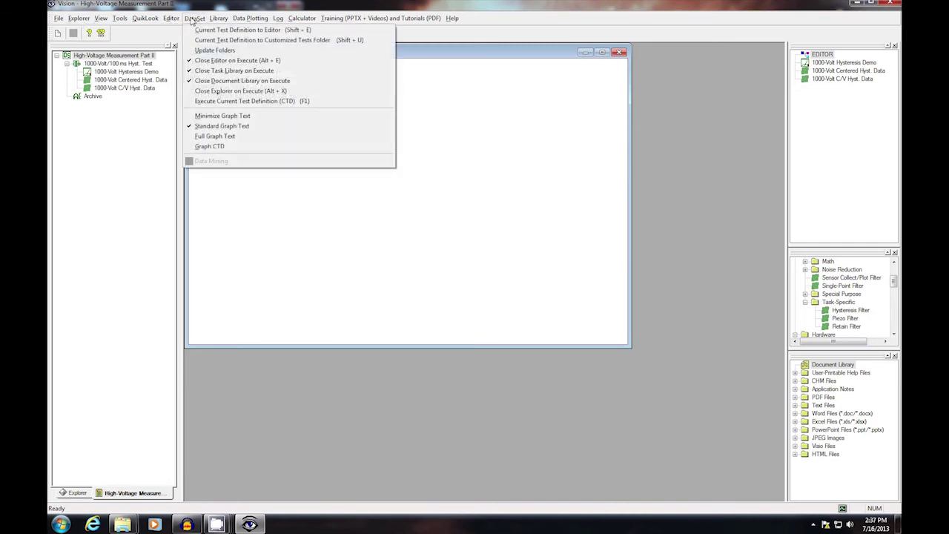
pyautogui.click(260, 103)
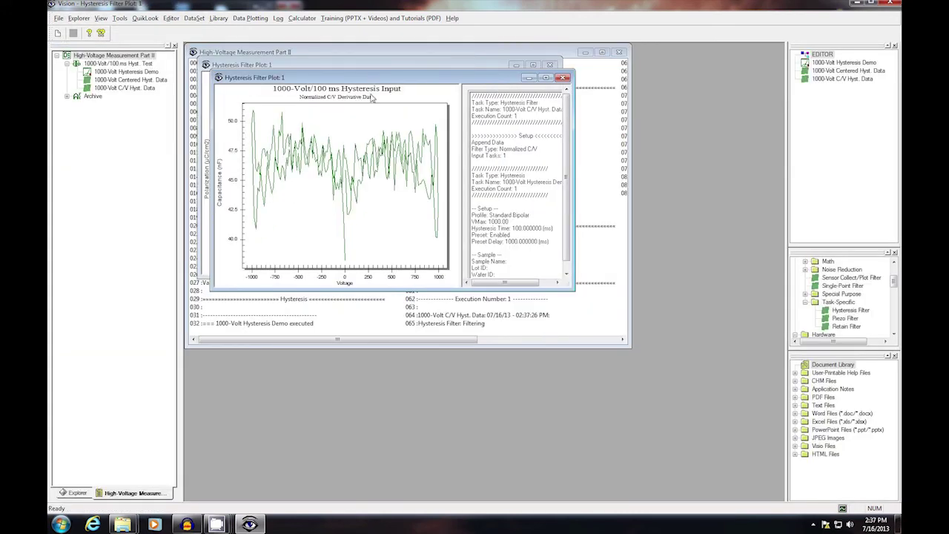
pyautogui.moveTo(393, 226); pyautogui.dragTo(361, 287)
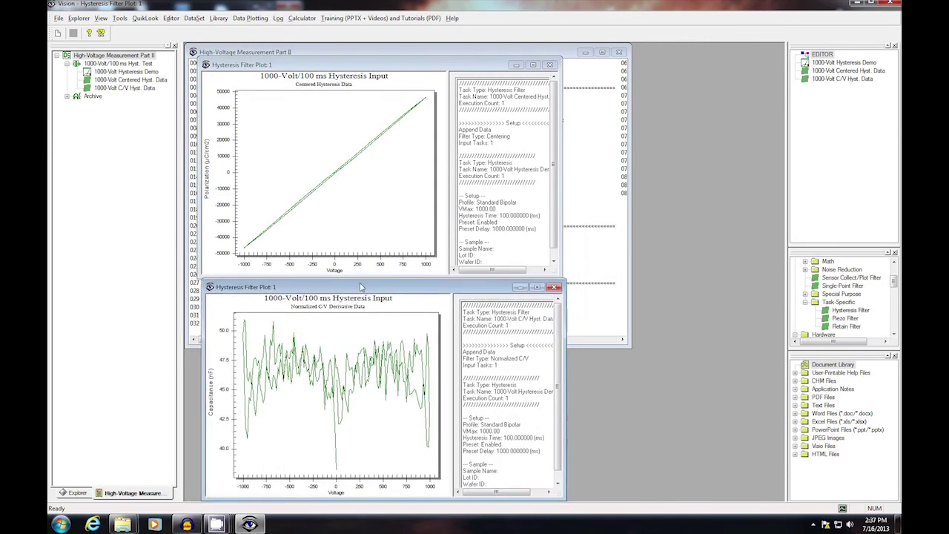
pyautogui.click(316, 68)
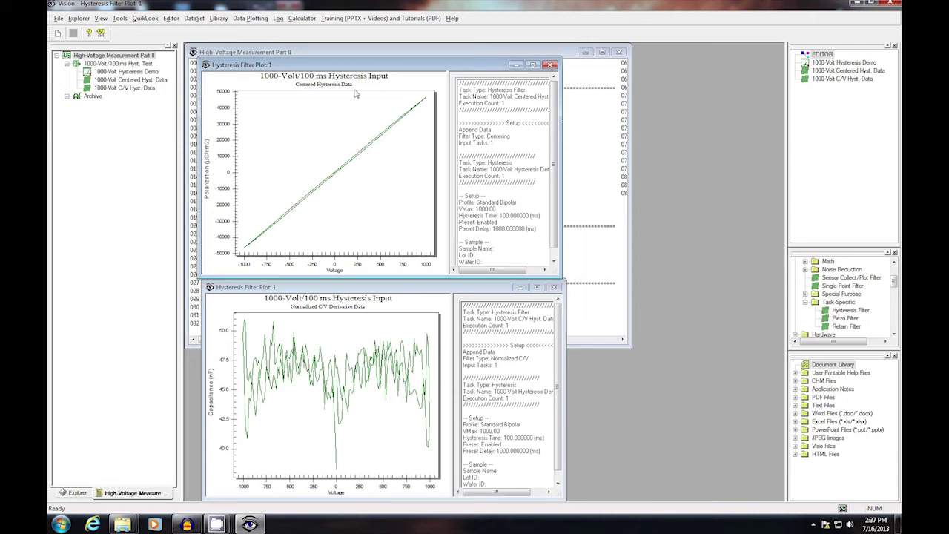
pyautogui.click(353, 52)
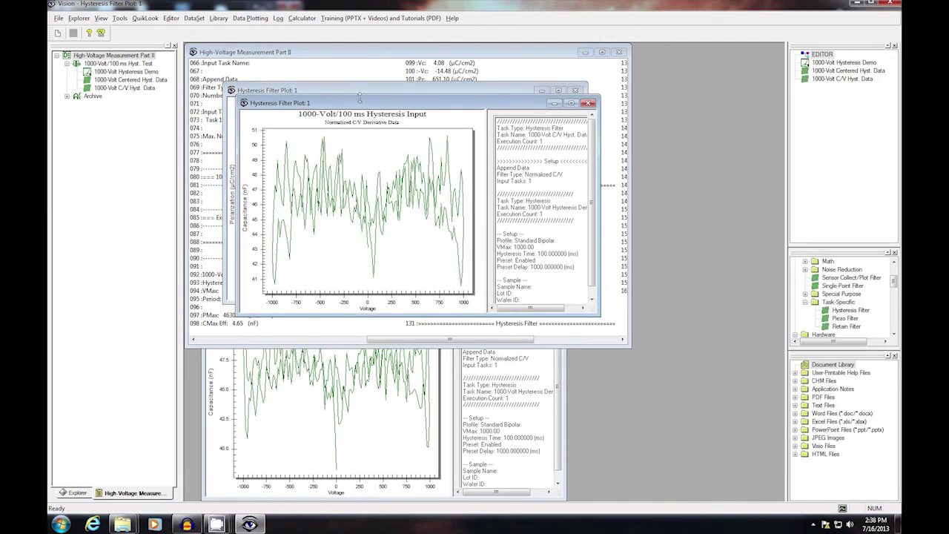
# Move the C/V plot down-right and bring the High-Voltage Measurement Part II log forward.
pyautogui.moveTo(364, 106); pyautogui.dragTo(466, 235)
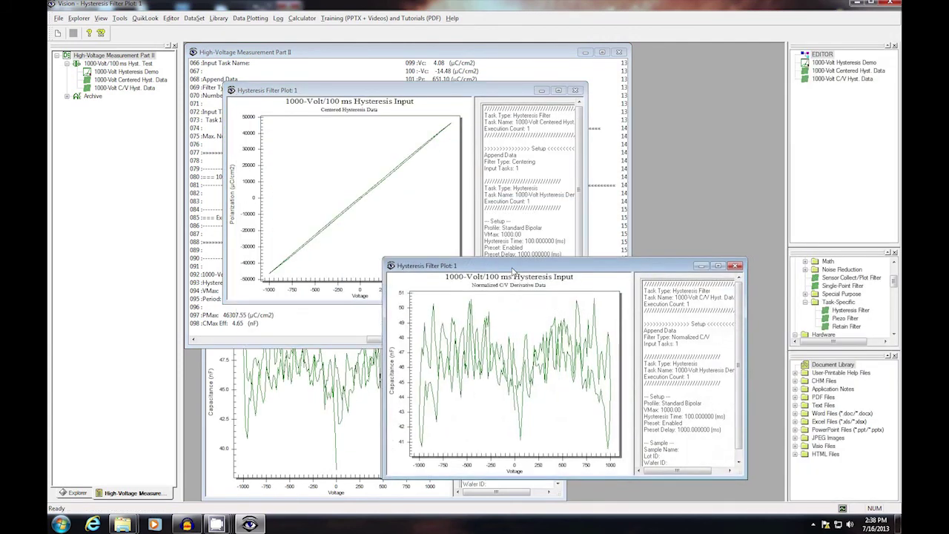
pyautogui.click(295, 53)
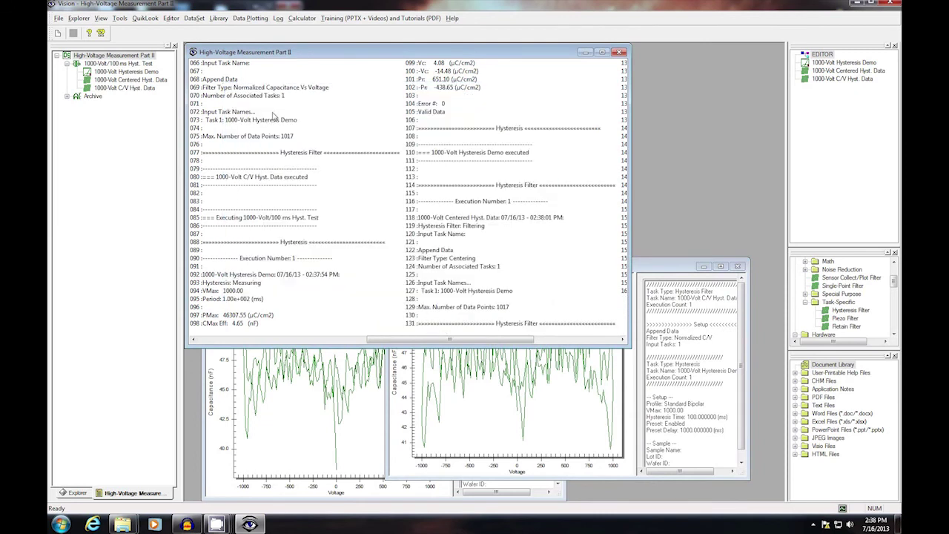
# Open 1000-Volt Hysteresis Demo:1 from Archive > 1000-Volt/100 ms Hyst. Test:1 > Experiment Data.
pyautogui.click(67, 97)
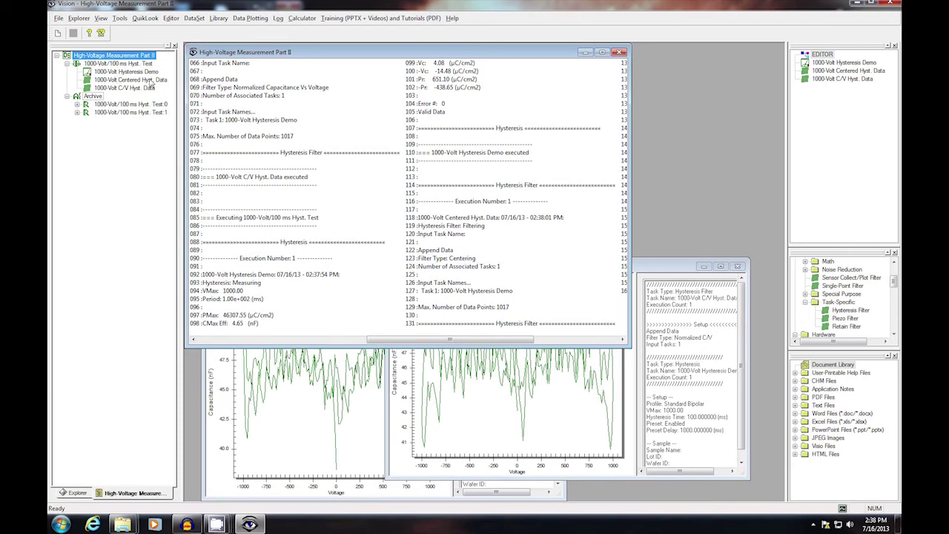
pyautogui.click(77, 112)
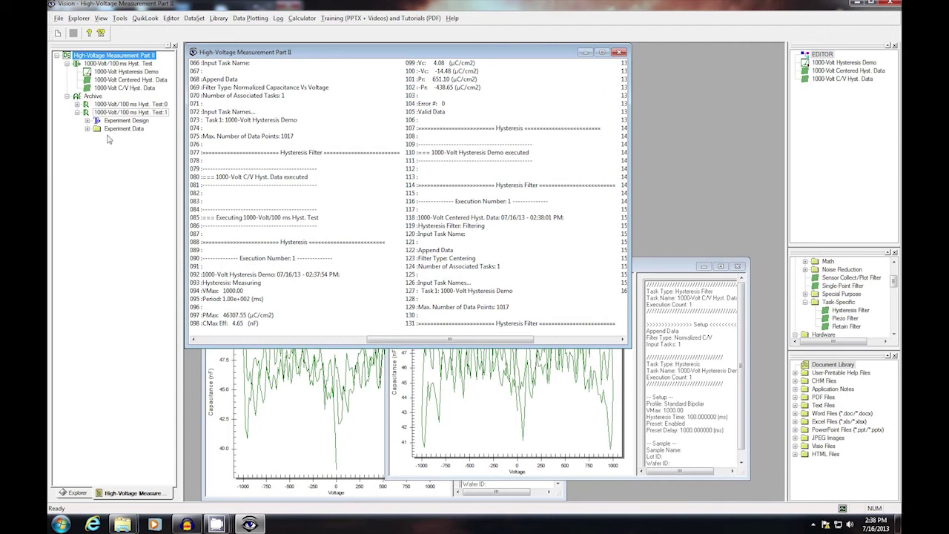
pyautogui.click(88, 129)
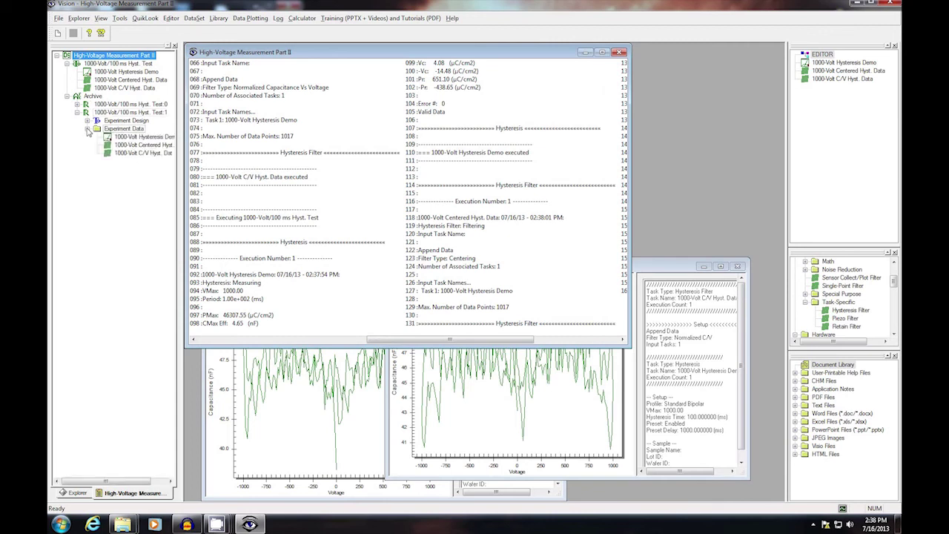
pyautogui.moveTo(181, 137); pyautogui.dragTo(210, 137)
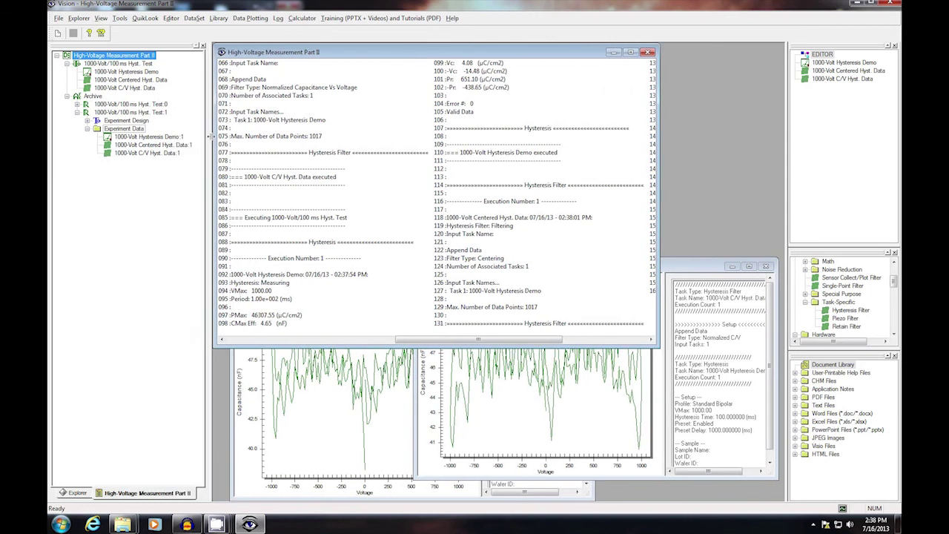
pyautogui.doubleClick(148, 137)
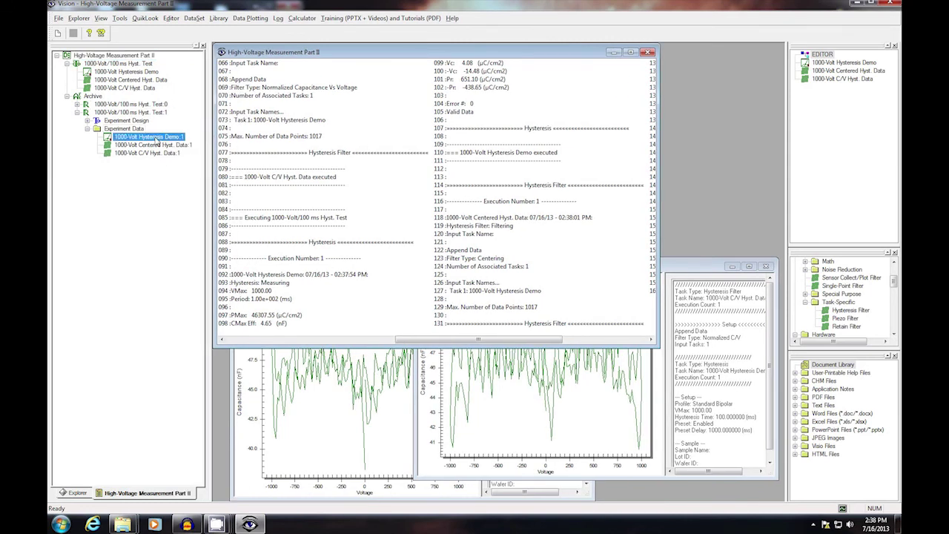
pyautogui.moveTo(439, 106); pyautogui.dragTo(359, 50)
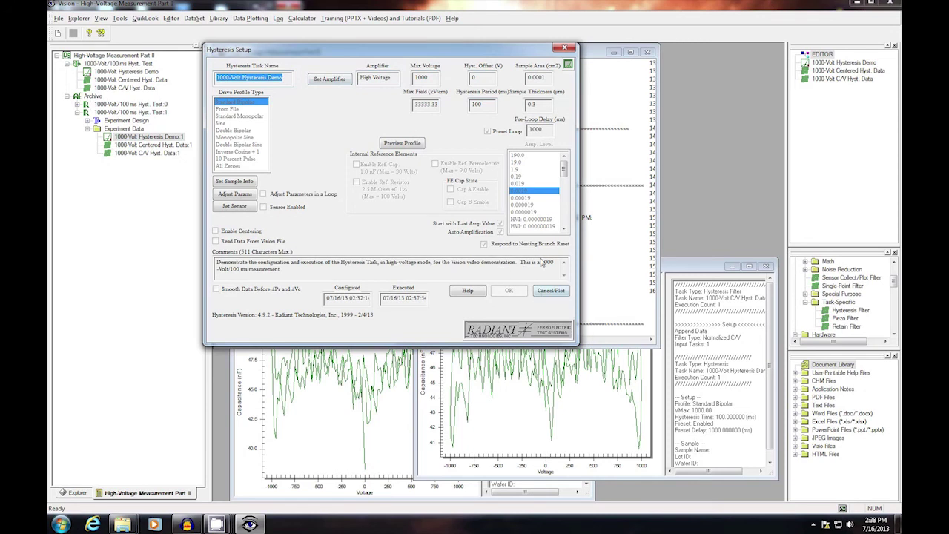
# Regraph the archived Demo:1 data using the Polarization Vs Time plot filter.
pyautogui.click(551, 291)
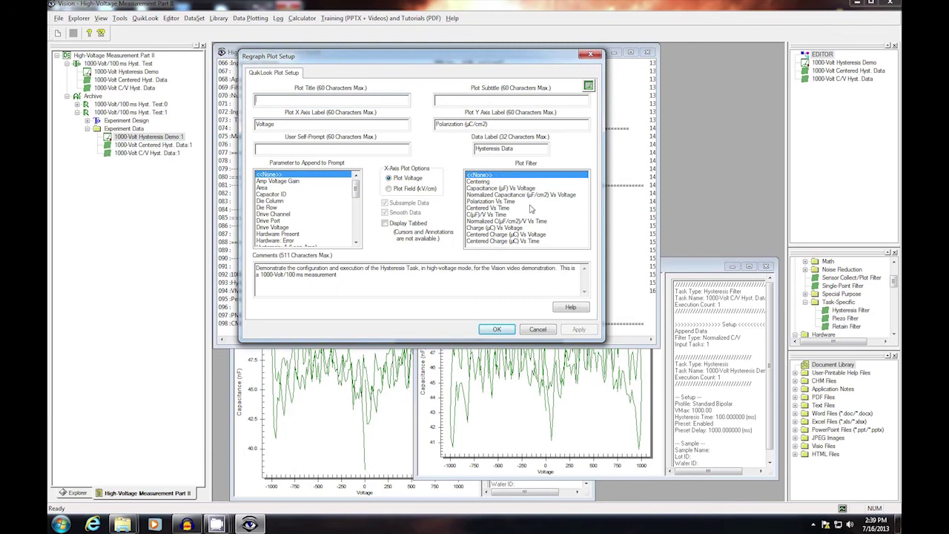
pyautogui.click(504, 202)
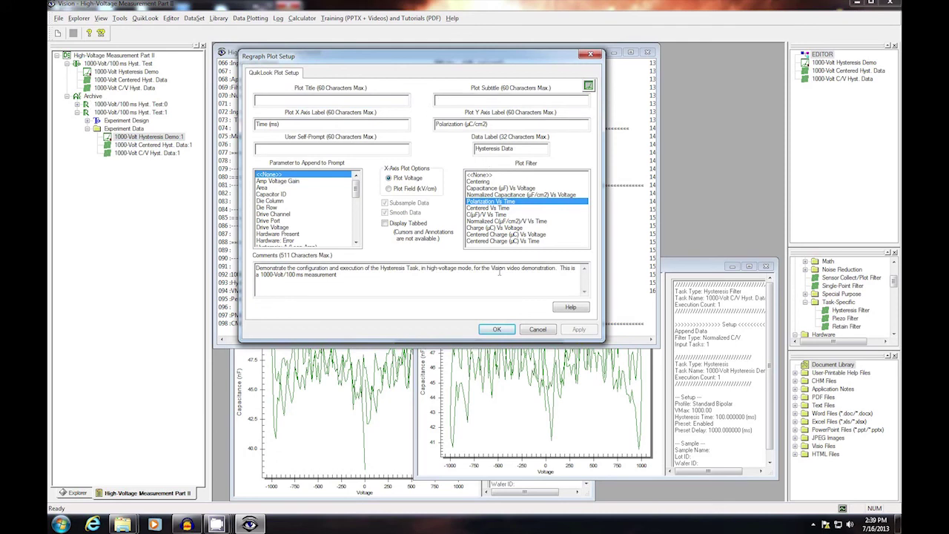
pyautogui.click(497, 329)
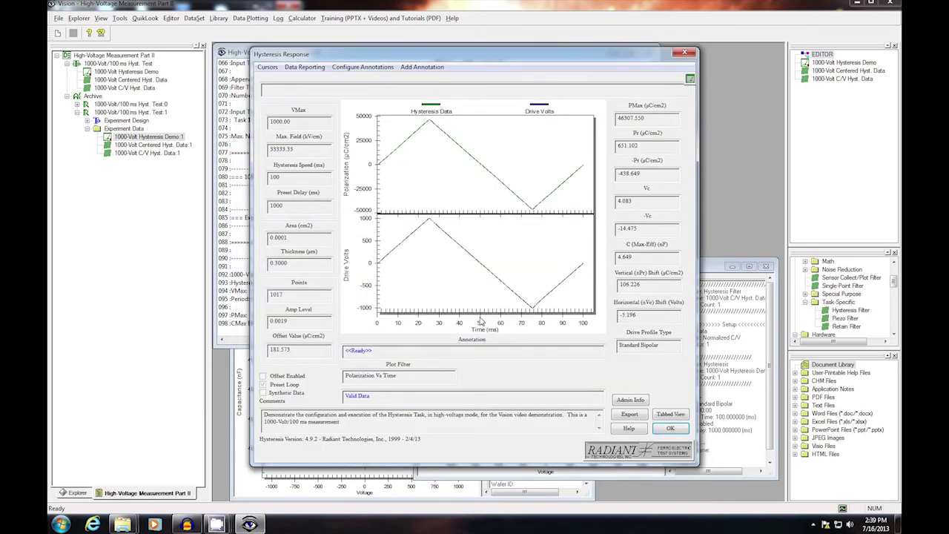
# Shift the Hysteresis Response window slightly up-left and open its Export Setup.
pyautogui.moveTo(470, 58); pyautogui.dragTo(451, 50)
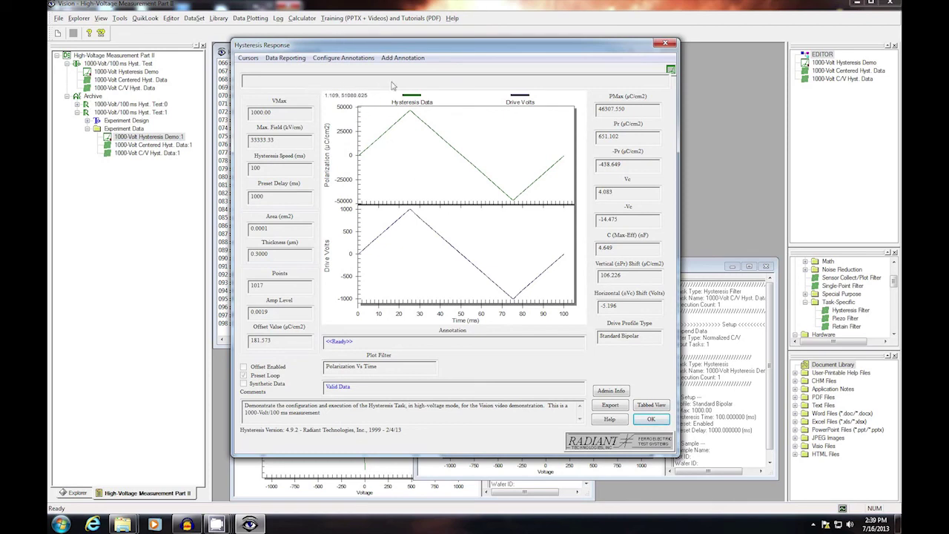
pyautogui.moveTo(448, 46); pyautogui.dragTo(442, 43)
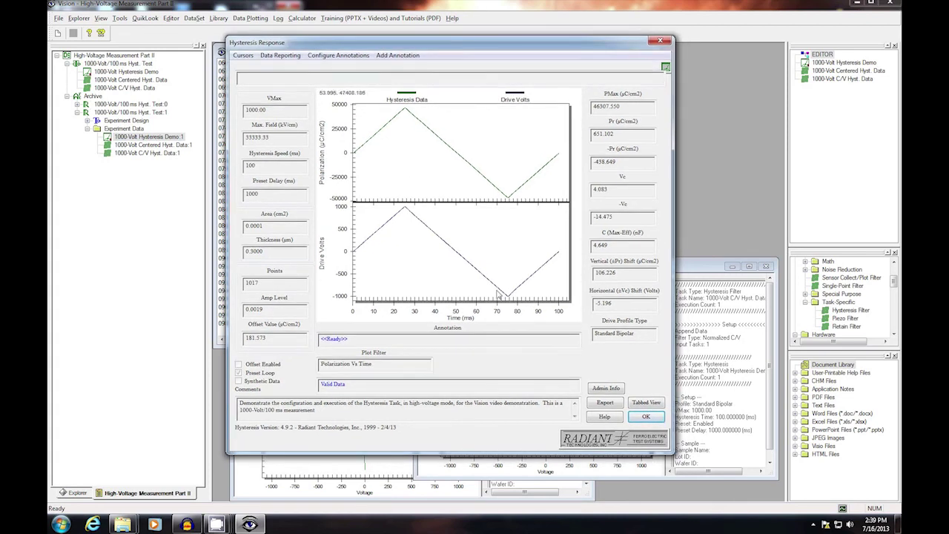
pyautogui.click(615, 408)
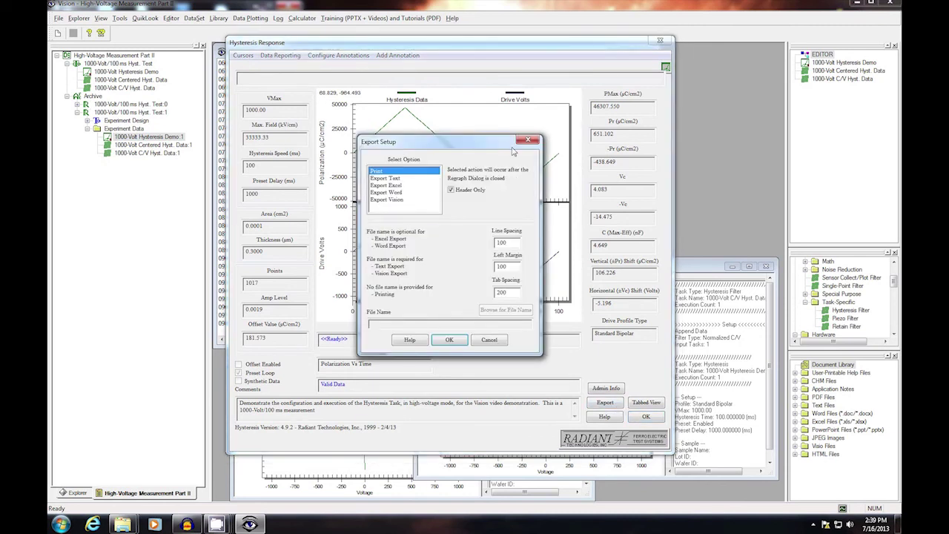
# Accept Export Setup with Print selected, then reposition the Hysteresis Response window.
pyautogui.moveTo(494, 144); pyautogui.dragTo(487, 131)
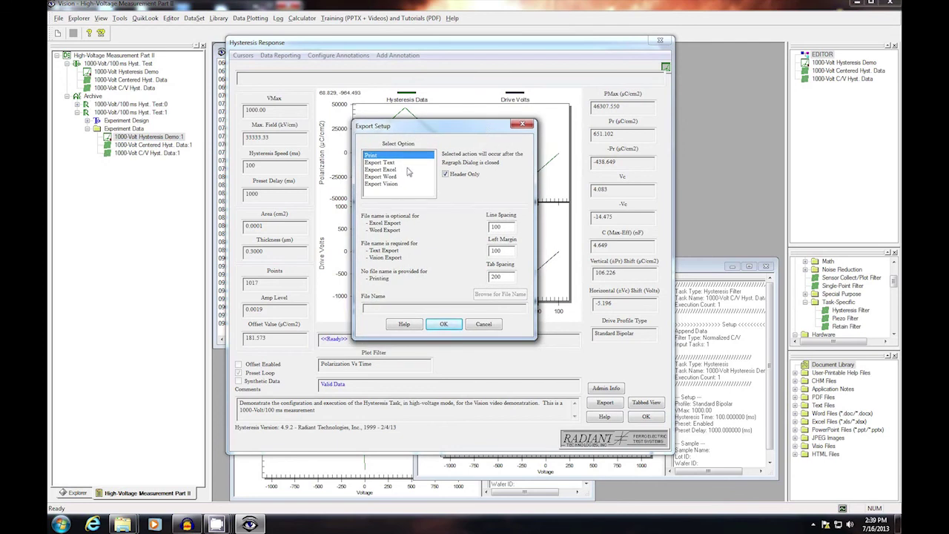
pyautogui.click(456, 326)
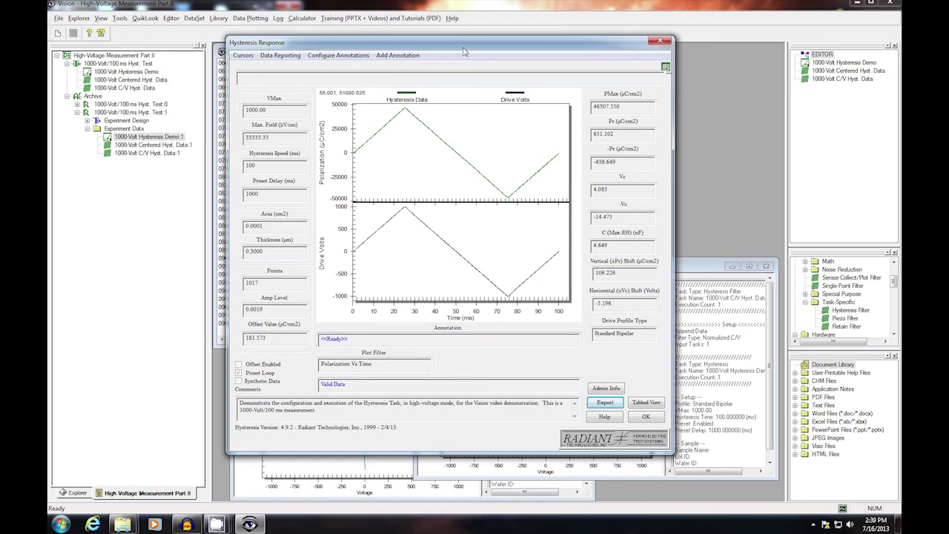
pyautogui.moveTo(463, 51); pyautogui.dragTo(451, 44)
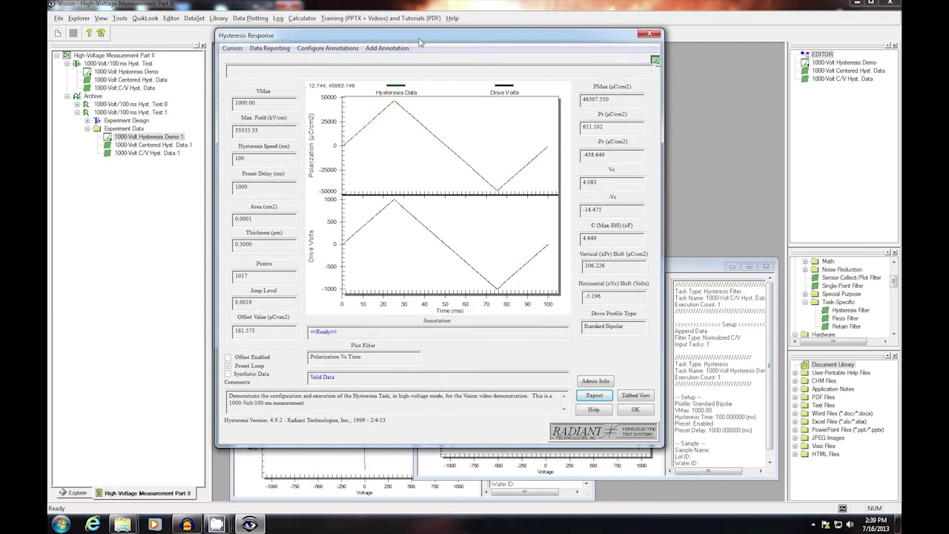
pyautogui.moveTo(419, 42)
pyautogui.mouseDown()
pyautogui.moveTo(421, 28)
pyautogui.moveTo(425, 60)
pyautogui.mouseUp()
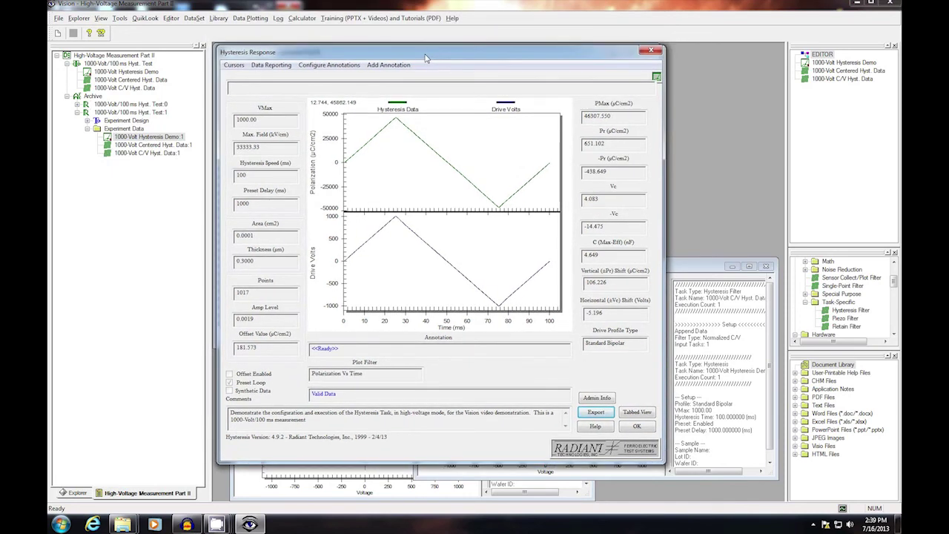